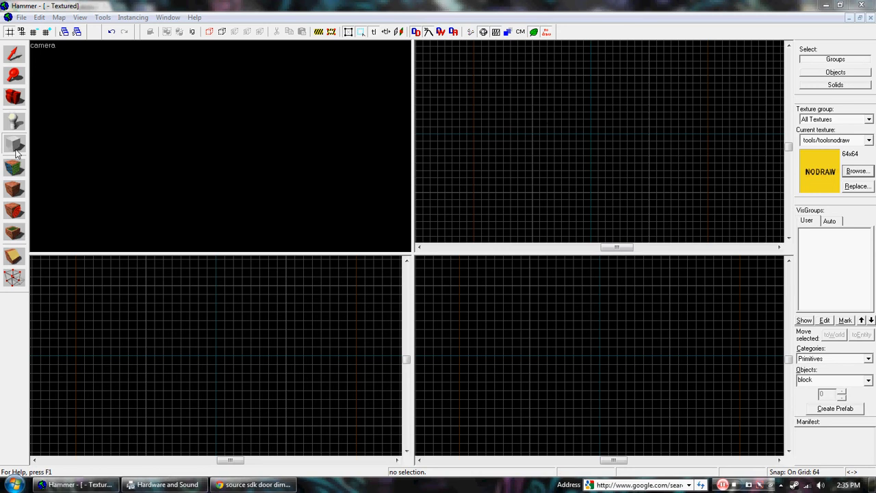
Step: Create a nodraw block 1024 wide, 1024 long and 256 high centred on the map origin
{"action": "left_click", "coordinate": [14, 145]}
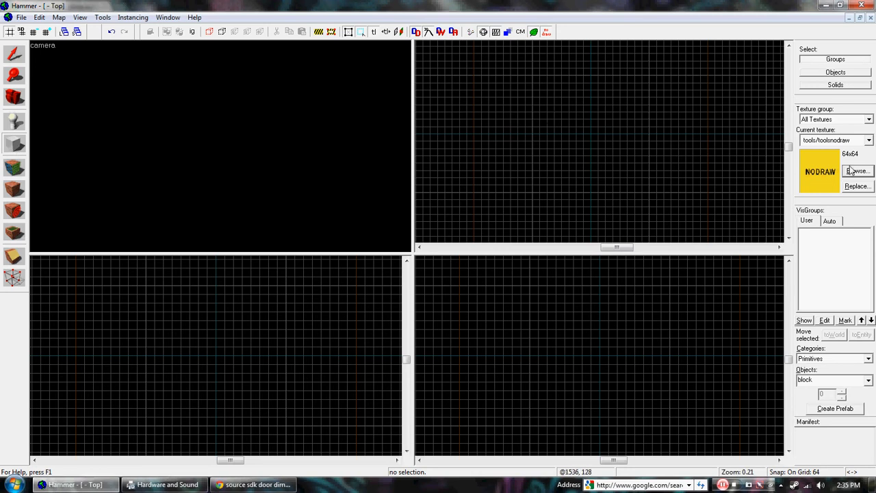
{"action": "left_click_drag", "start_coordinate": [532, 81], "coordinate": [653, 195]}
{"action": "left_click_drag", "start_coordinate": [605, 350], "coordinate": [601, 316]}
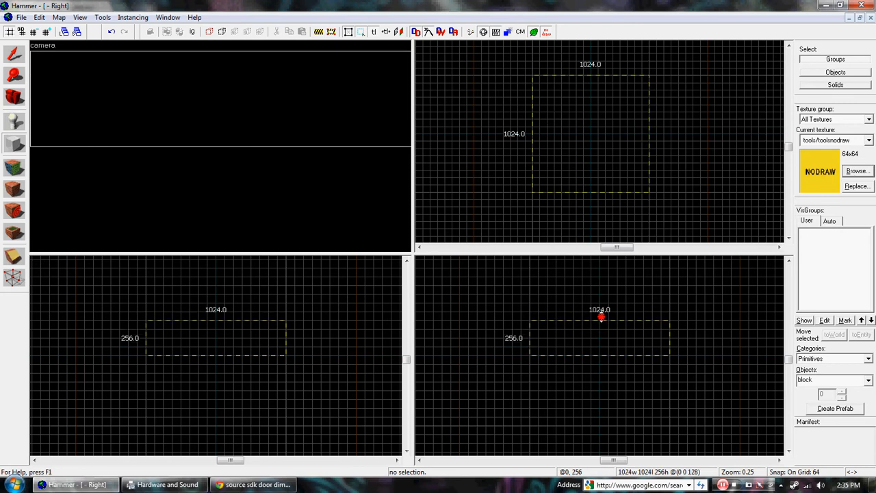
{"action": "key", "text": "Return"}
{"action": "key", "text": "z"}
{"action": "key", "text": "s"}
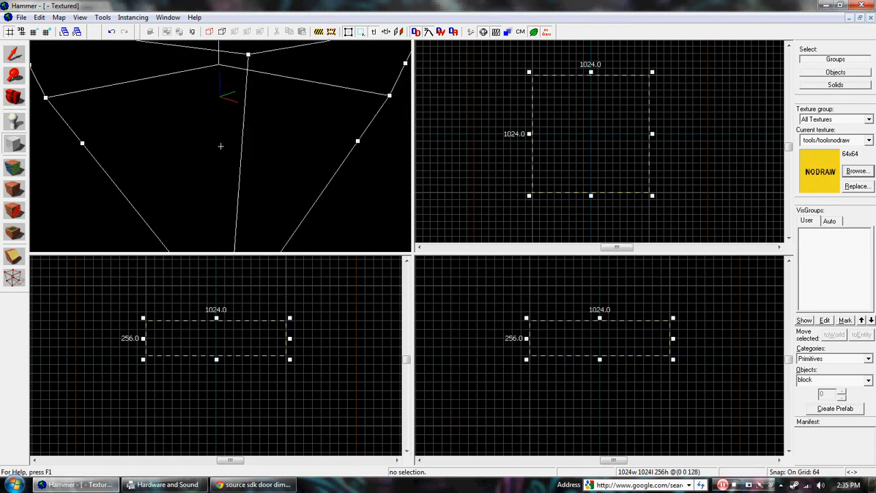
{"action": "key", "text": "z"}
{"action": "right_click", "coordinate": [571, 136]}
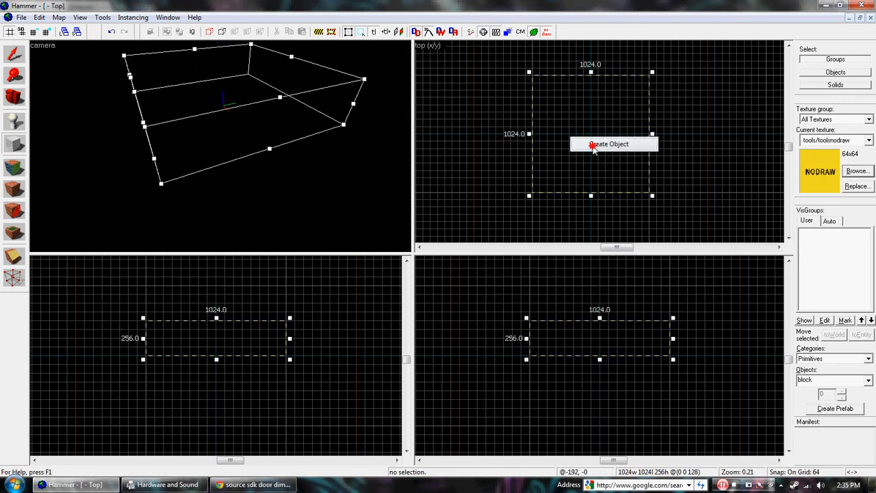
{"action": "left_click", "coordinate": [593, 145]}
Step: Hollow the block outward with a wall thickness of -8
{"action": "key", "text": "z"}
{"action": "key", "text": "w"}
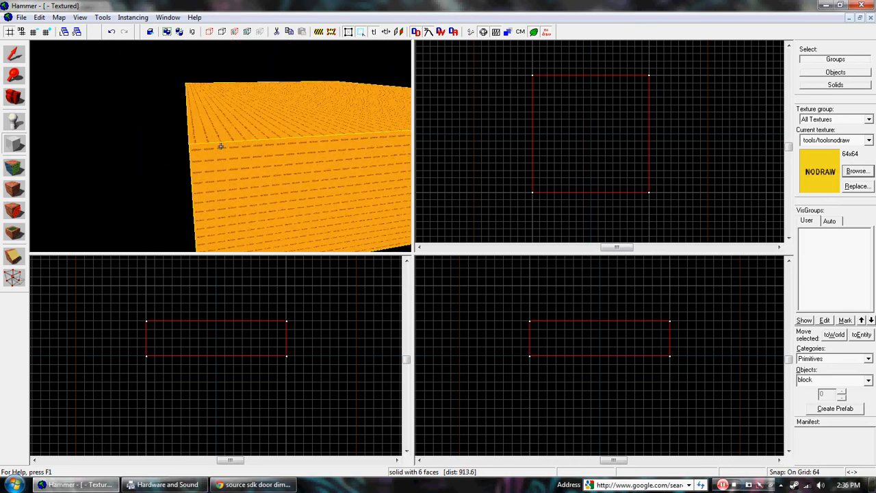
{"action": "key", "text": "a"}
{"action": "key", "text": "w"}
{"action": "key", "text": "s"}
{"action": "key", "text": "d"}
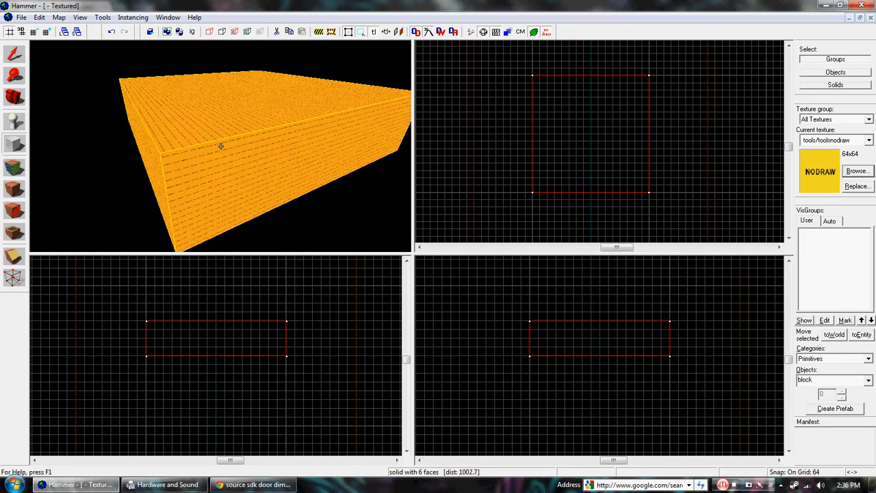
{"action": "key", "text": "s"}
{"action": "key", "text": "z"}
{"action": "left_click", "coordinate": [14, 55]}
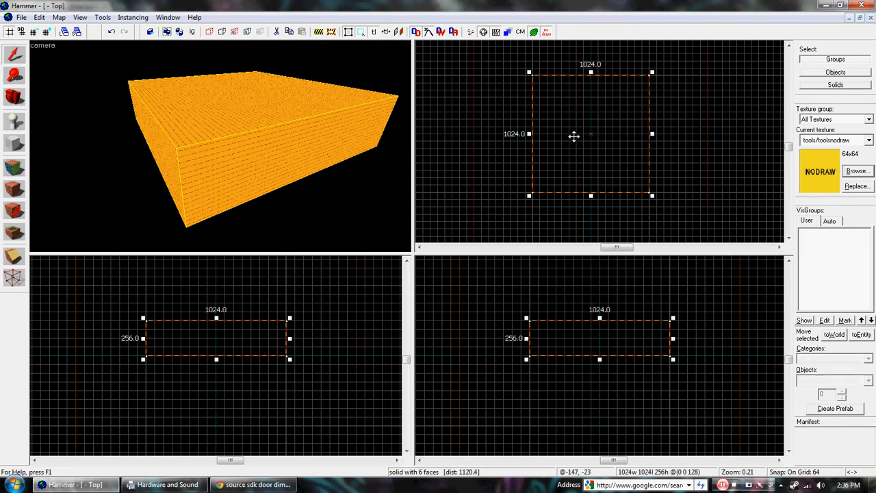
{"action": "right_click", "coordinate": [569, 132]}
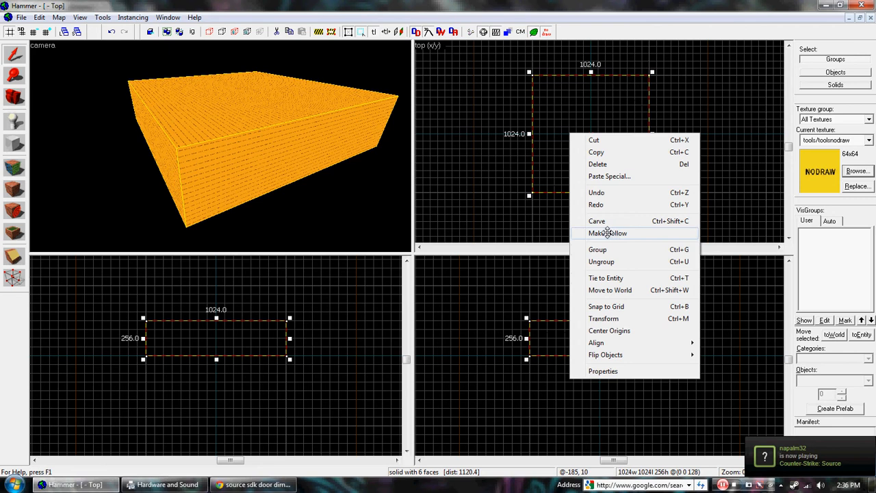
{"action": "left_click", "coordinate": [607, 233]}
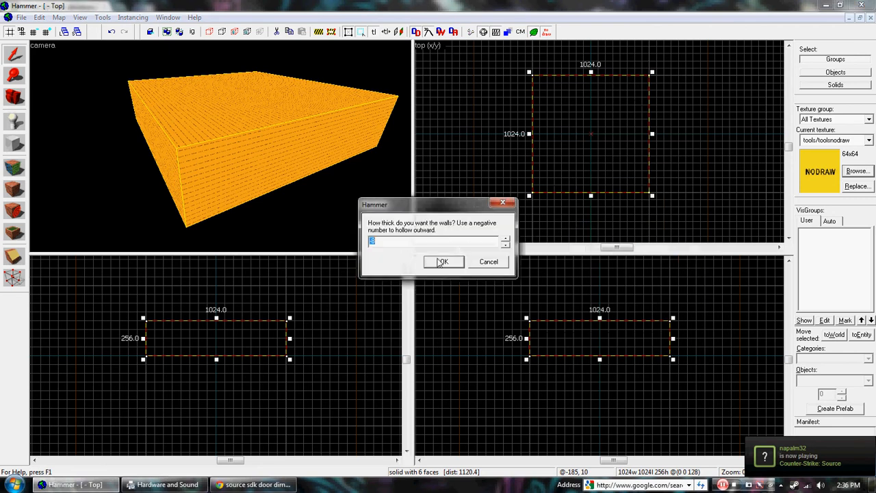
{"action": "left_click_drag", "start_coordinate": [408, 210], "coordinate": [389, 154]}
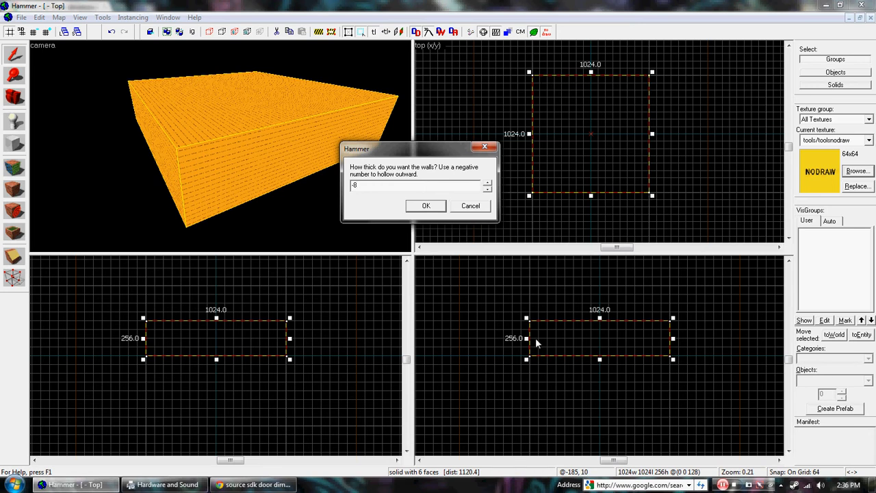
{"action": "left_click", "coordinate": [424, 207]}
Step: Select the hollowed room from inside it in the 3D view and check its interior walls
{"action": "key", "text": "z"}
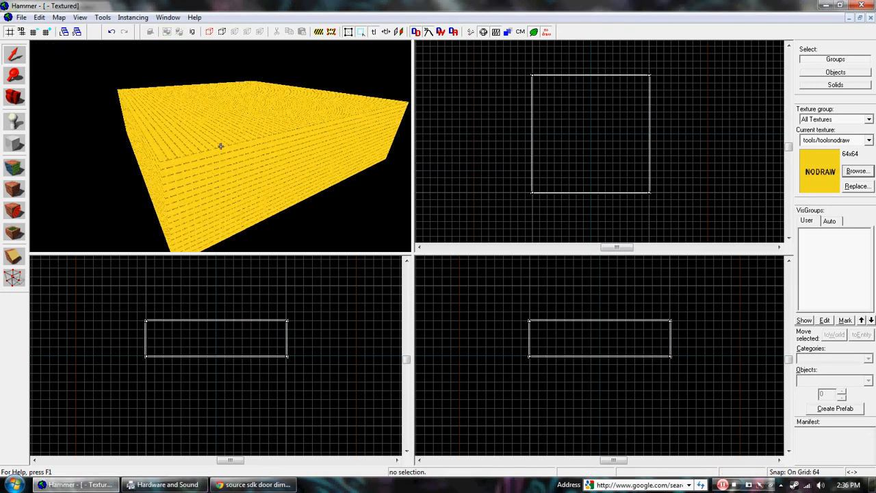
{"action": "key", "text": "w"}
{"action": "key", "text": "z"}
{"action": "left_click", "coordinate": [253, 139]}
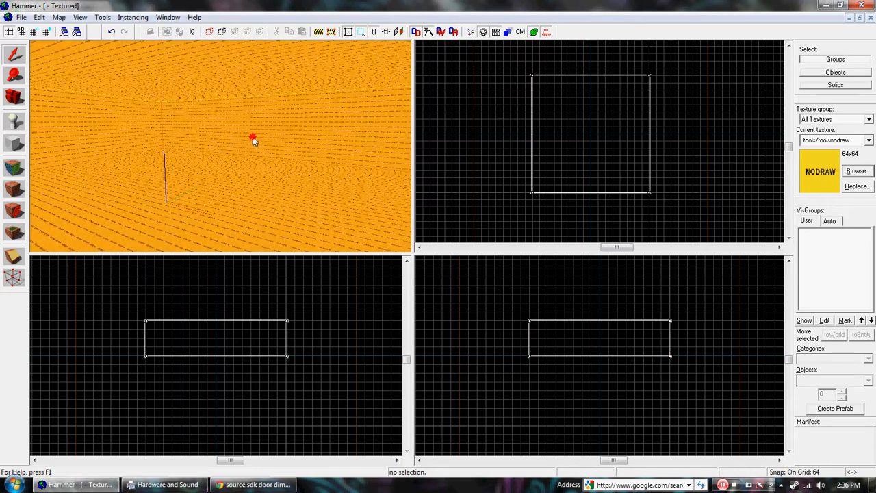
{"action": "key", "text": "a"}
{"action": "key", "text": "z"}
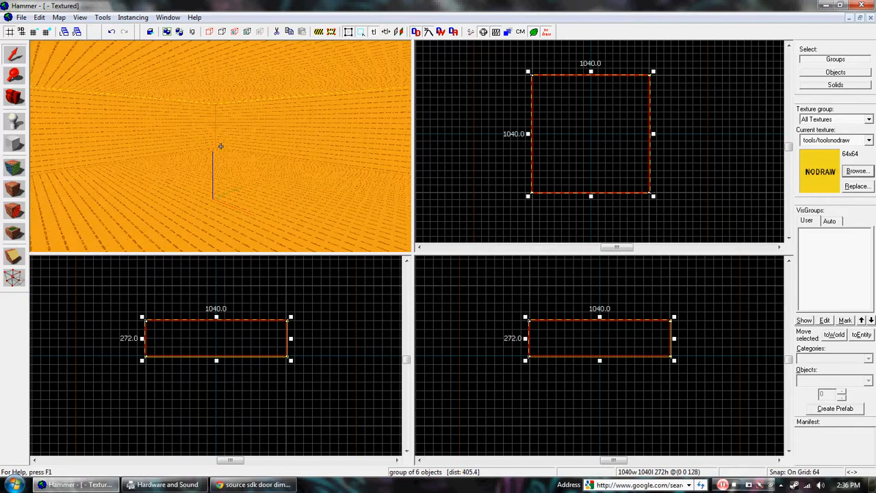
{"action": "key", "text": "w"}
{"action": "key", "text": "w"}
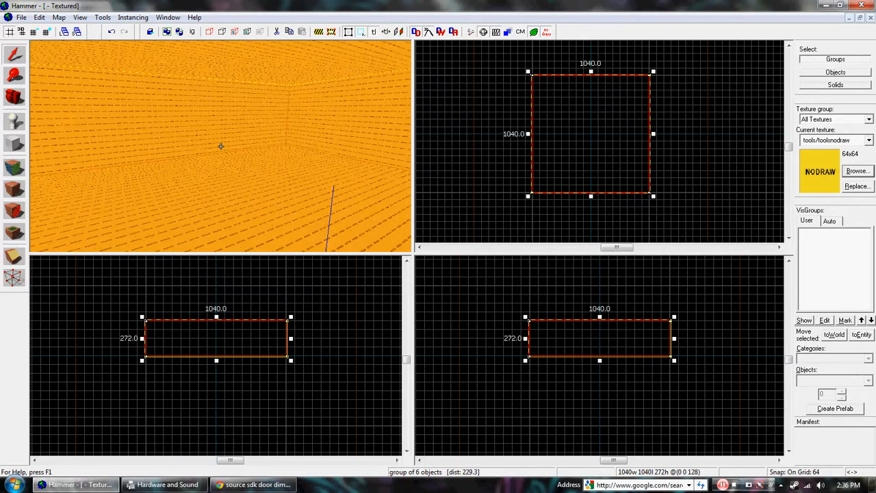
{"action": "key", "text": "z"}
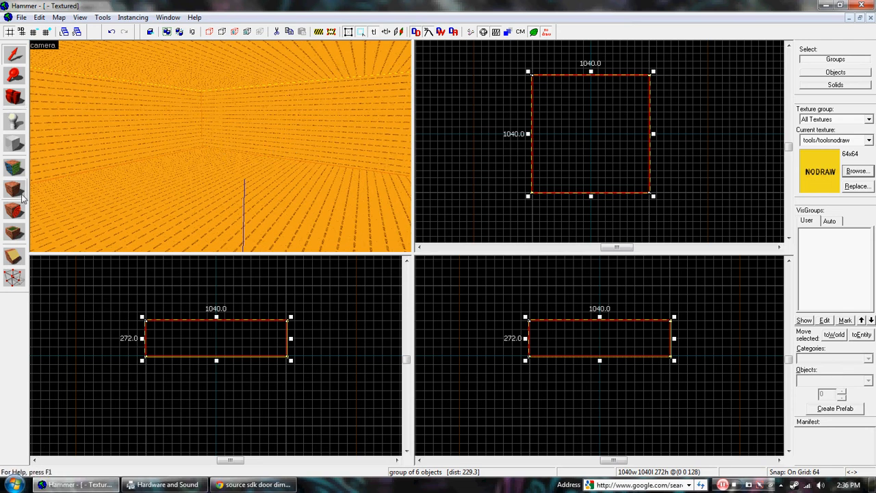
Step: Clip the whole room horizontally at mid-height, at 128 units, keeping both the upper and lower halves
{"action": "left_click", "coordinate": [13, 255]}
{"action": "scroll", "coordinate": [289, 337], "scroll_direction": "up", "scroll_amount": 4}
{"action": "mouse_move", "coordinate": [302, 338]}
{"action": "left_mouse_down"}
{"action": "mouse_move", "coordinate": [198, 319]}
{"action": "mouse_move", "coordinate": [194, 338]}
{"action": "left_mouse_up"}
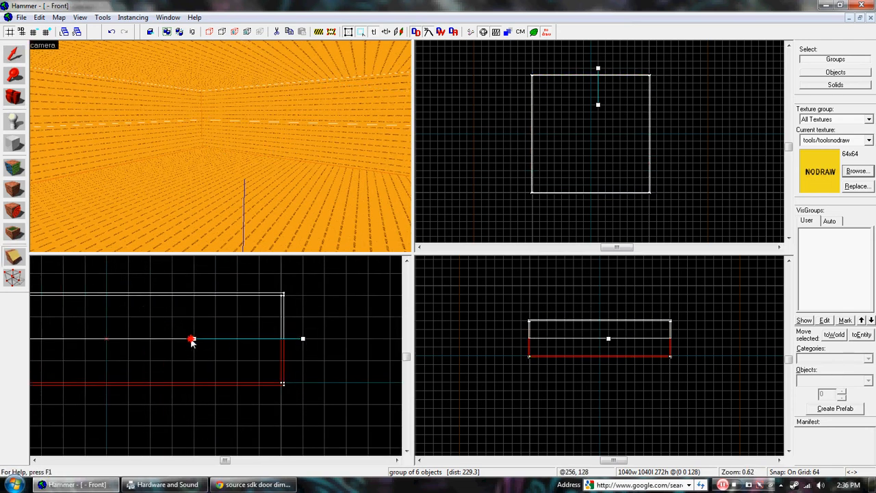
{"action": "left_click", "coordinate": [14, 257]}
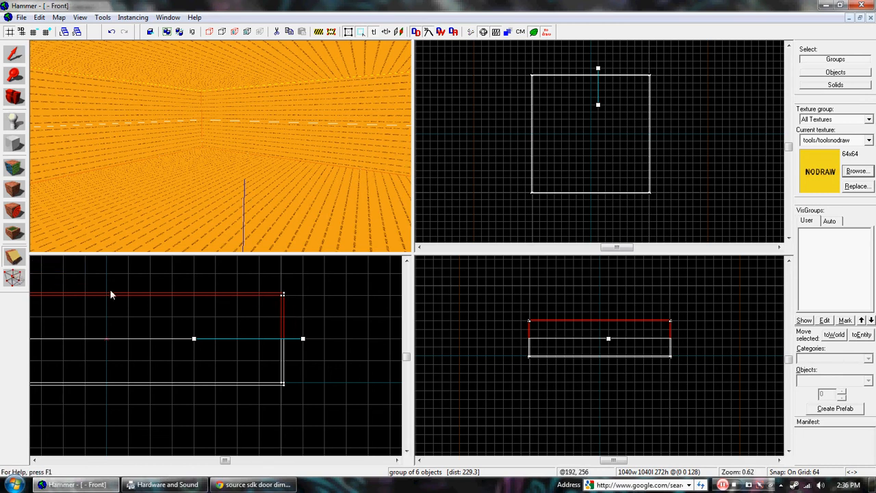
{"action": "left_click", "coordinate": [14, 259]}
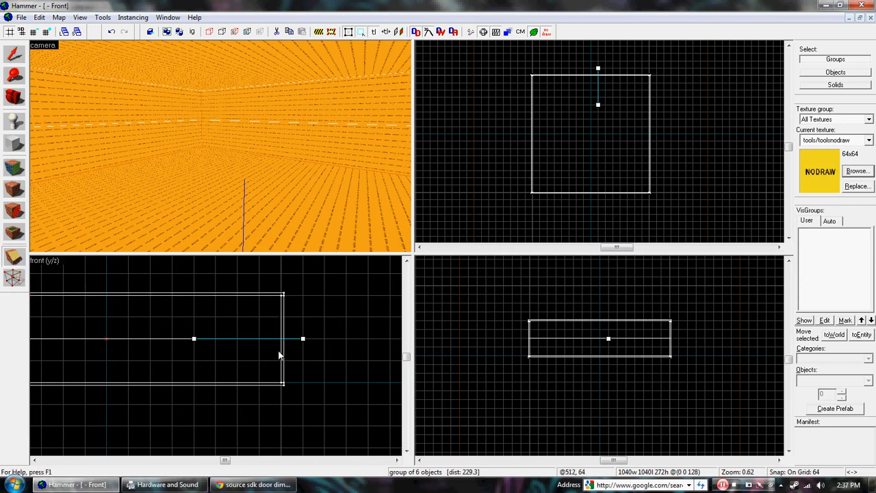
{"action": "key", "text": "Return"}
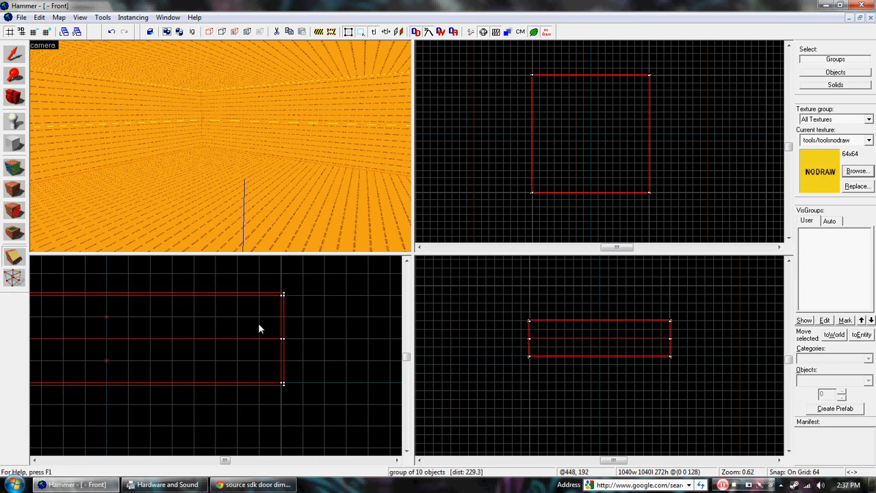
{"action": "left_click", "coordinate": [15, 56]}
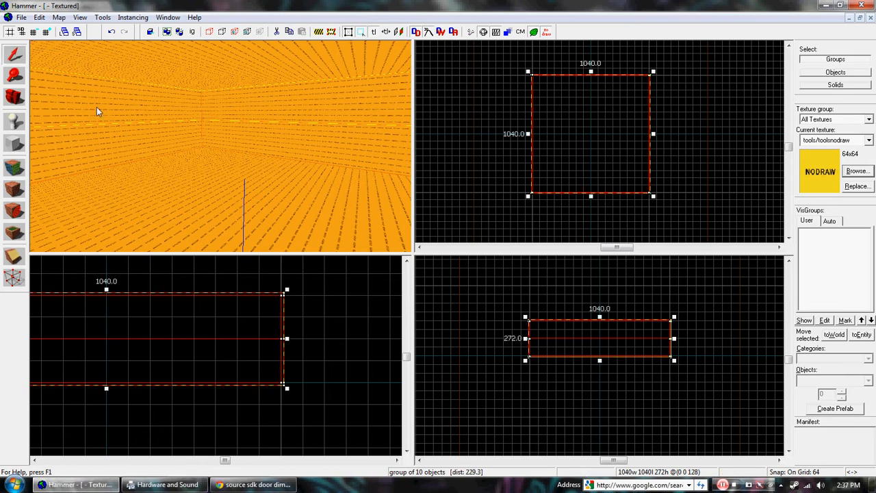
Step: Find a texture with the filter BRICK and apply brick/brickwall003a to the lower halves of the room's inner walls
{"action": "scroll", "coordinate": [164, 169], "scroll_direction": "up", "scroll_amount": 2}
{"action": "key", "text": "shift+a"}
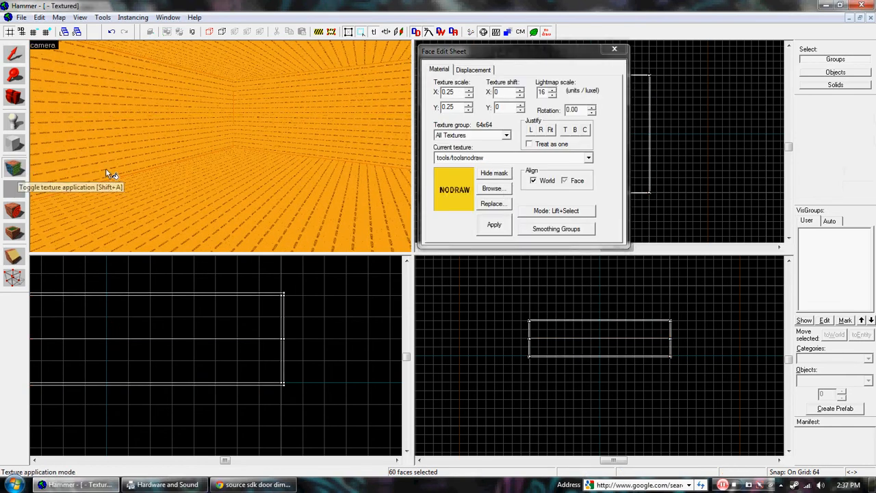
{"action": "left_click", "coordinate": [491, 189]}
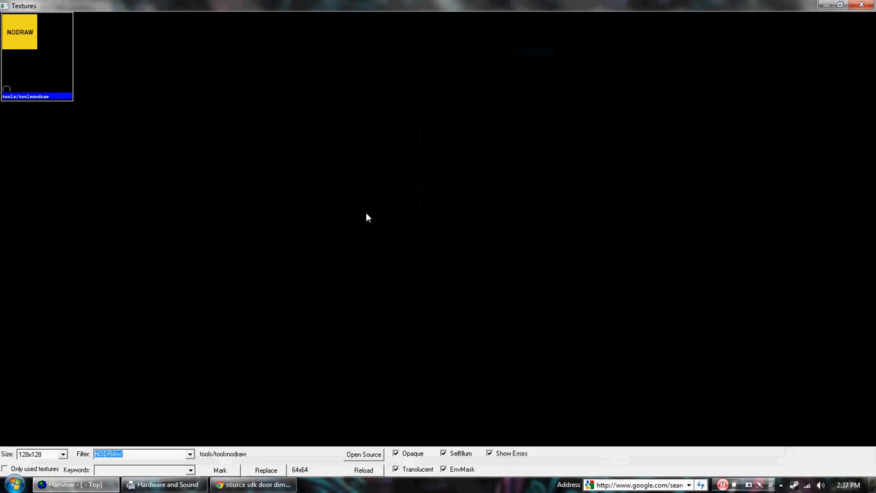
{"action": "type", "text": "BRICK"}
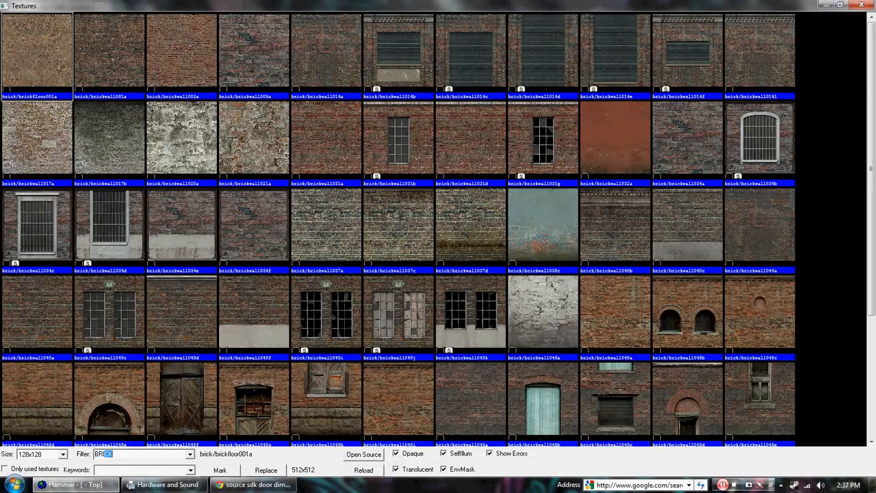
{"action": "double_click", "coordinate": [205, 69]}
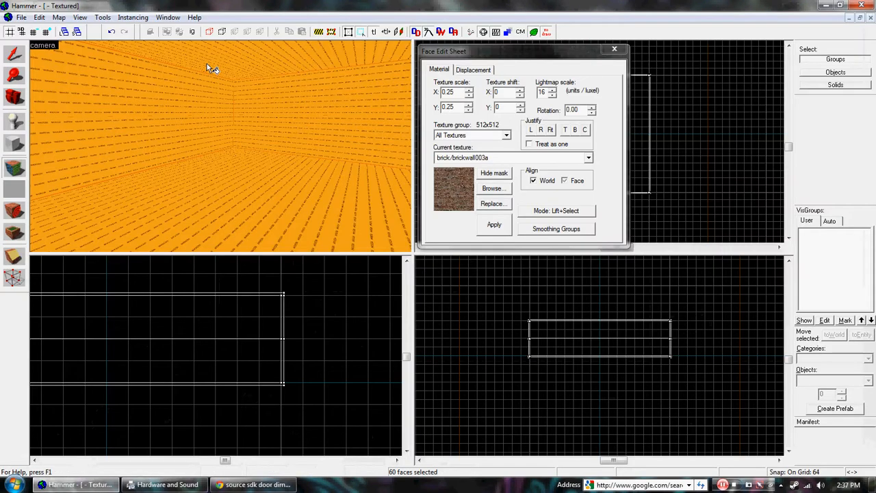
{"action": "key", "text": "w"}
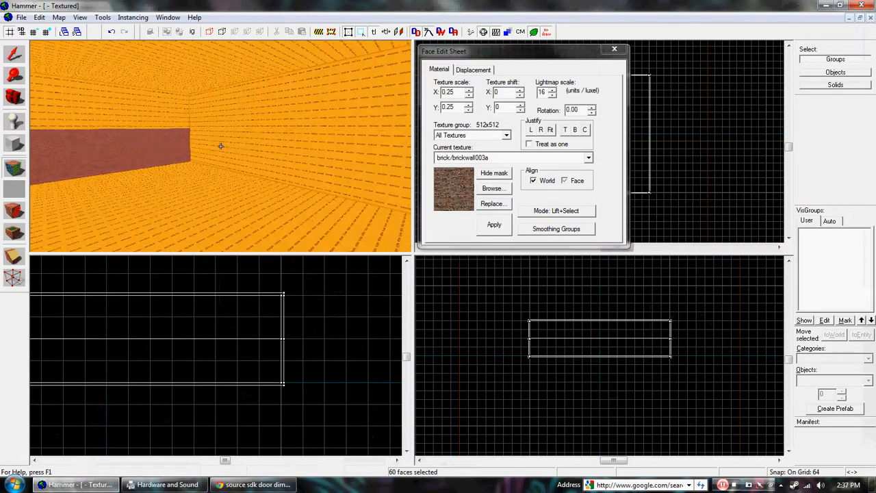
Step: Filter the textures for concretefloor and apply concrete/concretefloor001a to the room's floor
{"action": "left_click", "coordinate": [492, 188]}
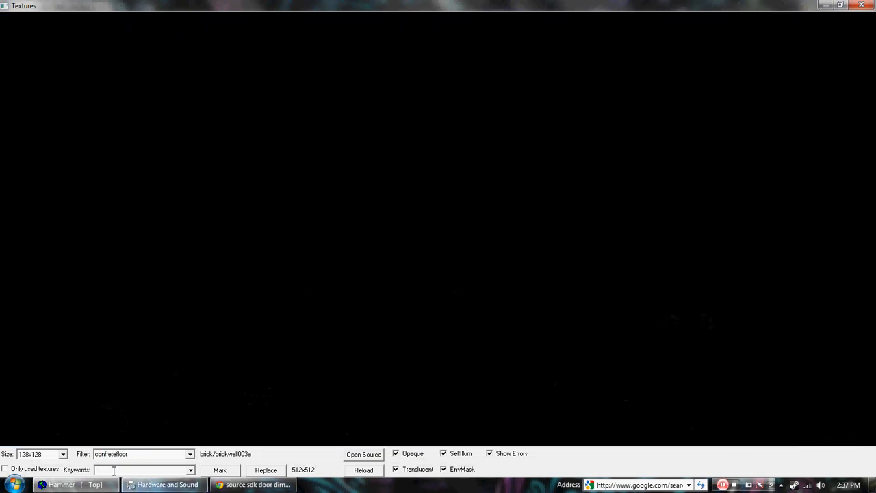
{"action": "left_click", "coordinate": [108, 454]}
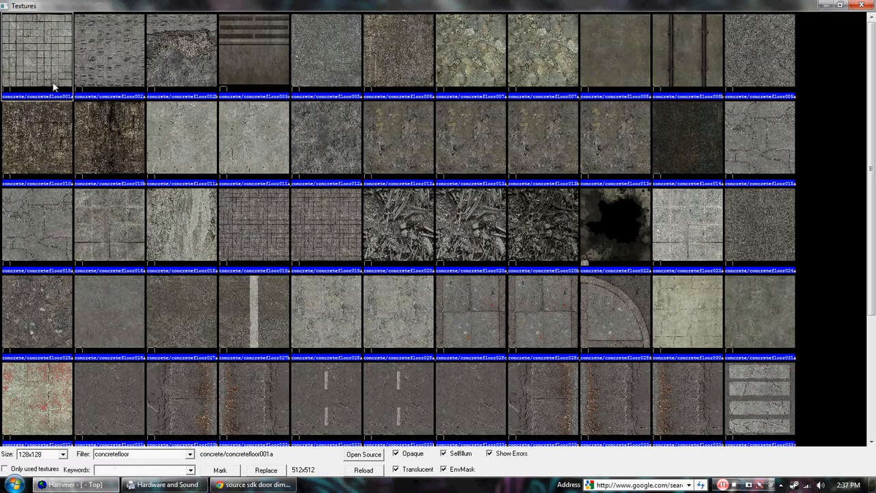
{"action": "double_click", "coordinate": [53, 86]}
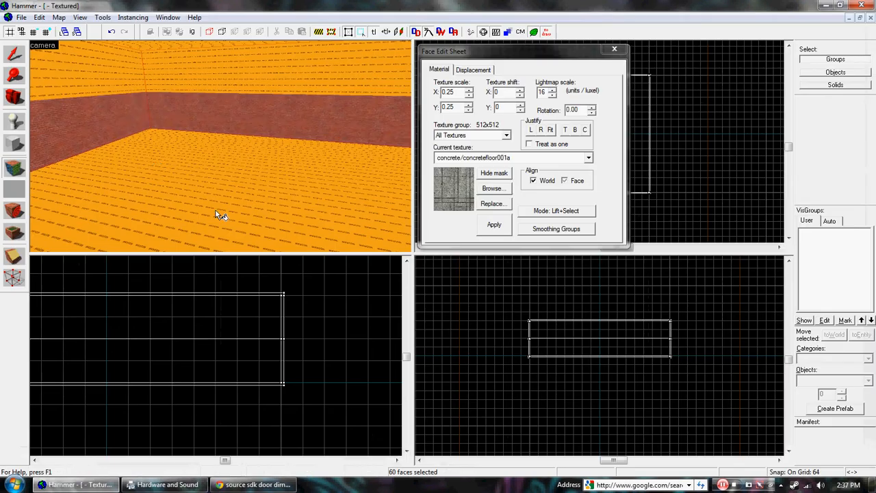
{"action": "key", "text": "s"}
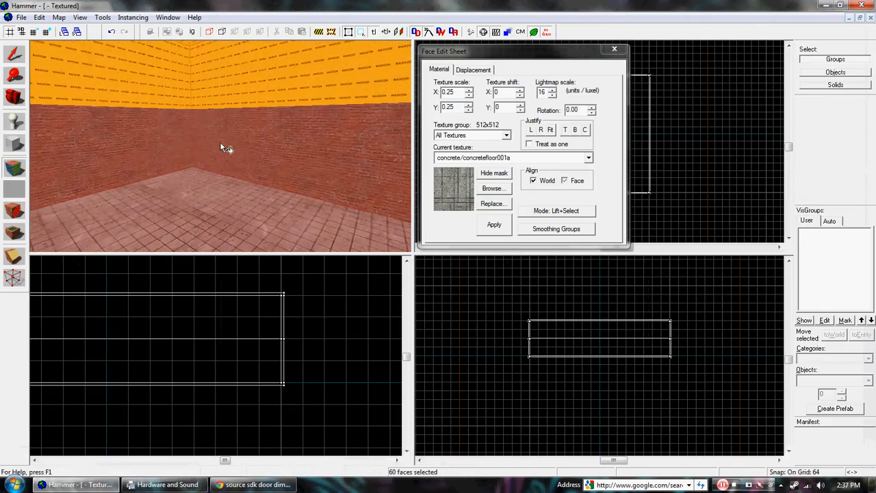
Step: Find the tools/toolsskybox texture and apply it to the upper halves of the inner walls and the ceiling
{"action": "key", "text": "w"}
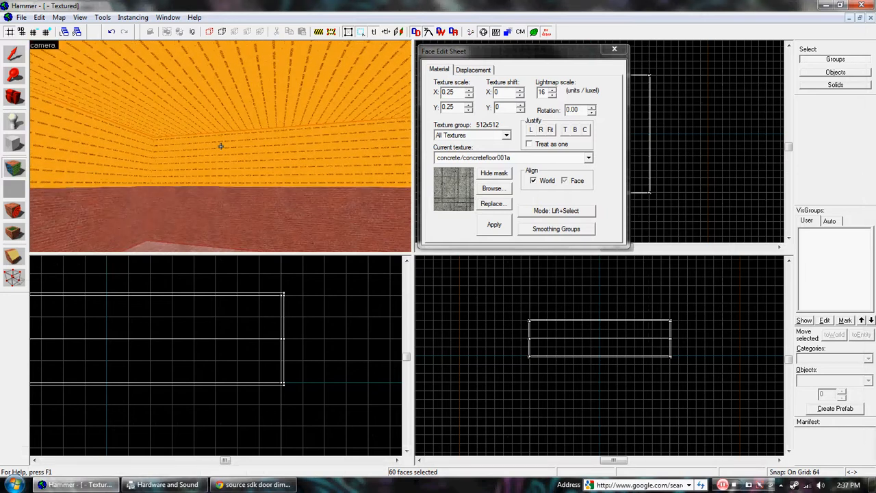
{"action": "key", "text": "z"}
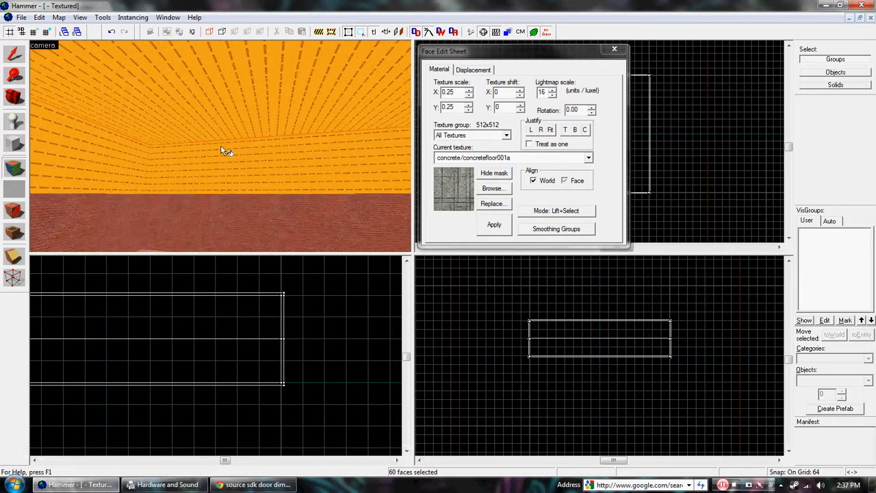
{"action": "left_click", "coordinate": [492, 189]}
{"action": "type", "text": "toolsskybox"}
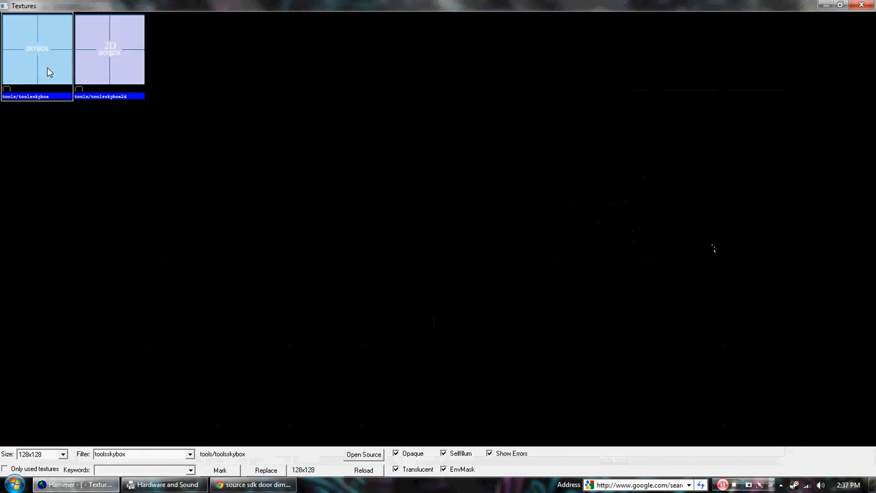
{"action": "double_click", "coordinate": [48, 70]}
{"action": "right_click", "coordinate": [241, 180]}
{"action": "right_click", "coordinate": [118, 173]}
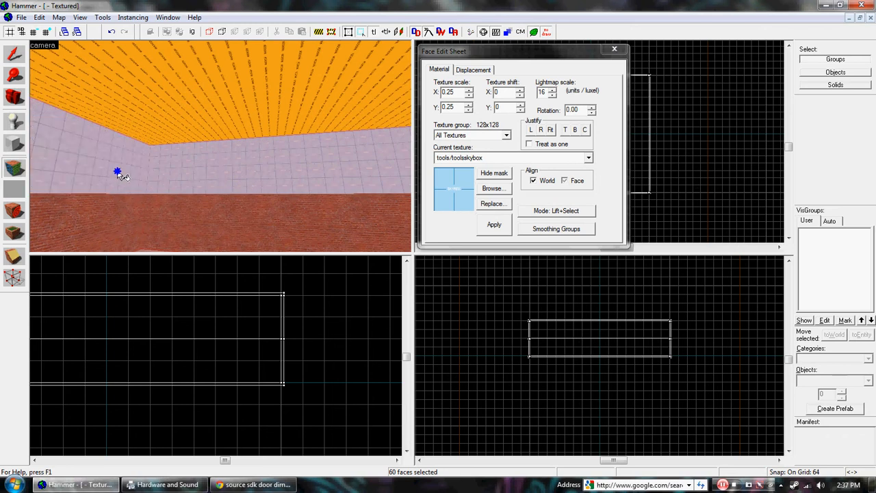
{"action": "key", "text": "z"}
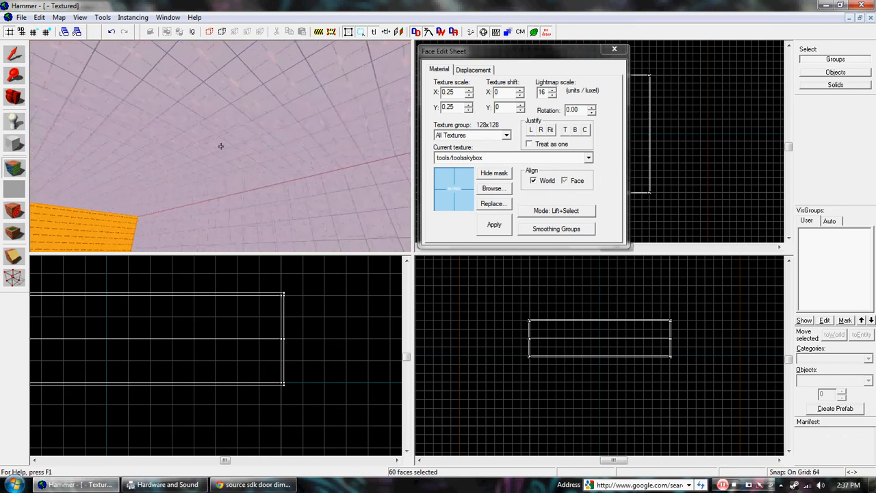
{"action": "key", "text": "z"}
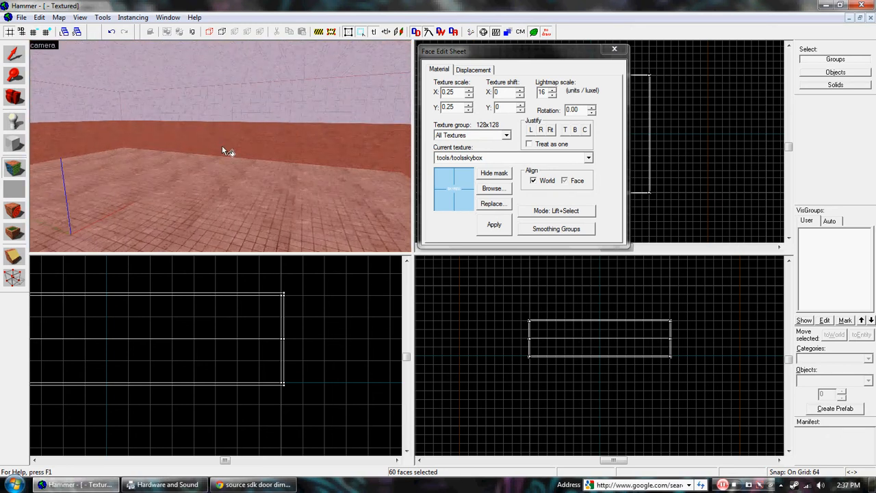
Step: Place an info_player_start entity on the room's floor
{"action": "left_click", "coordinate": [613, 50]}
{"action": "key", "text": "z"}
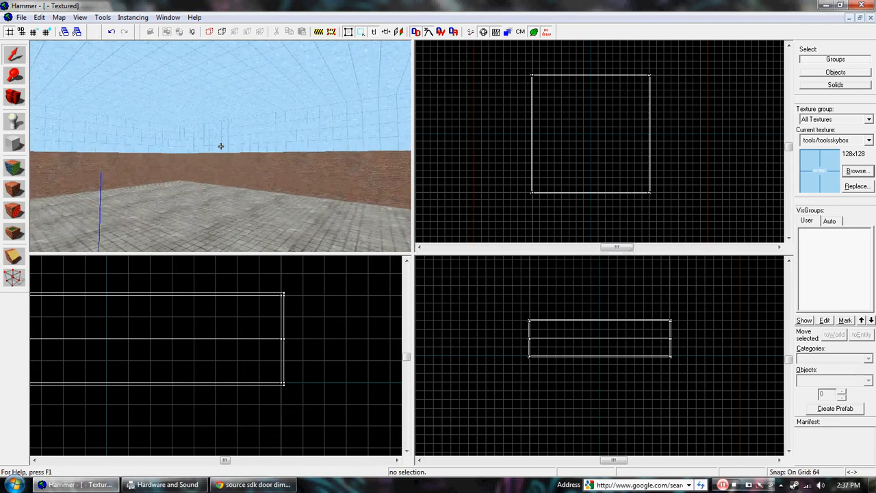
{"action": "key", "text": "z"}
{"action": "left_click", "coordinate": [14, 121]}
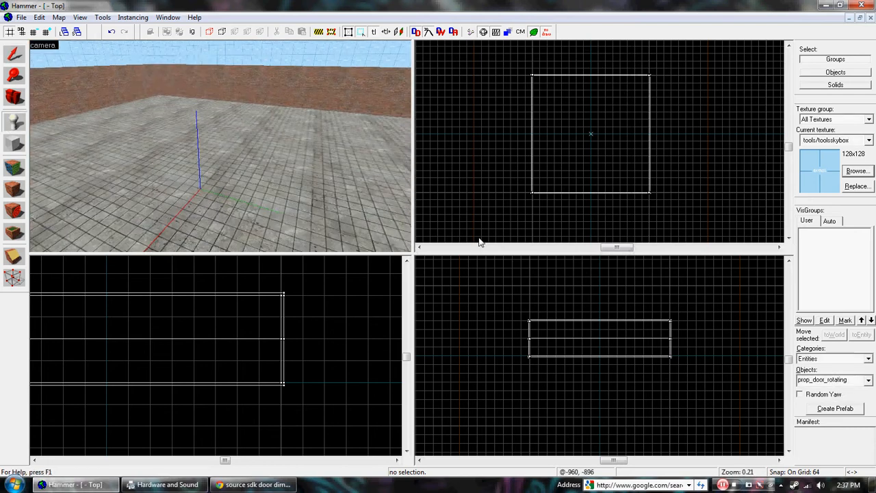
{"action": "key", "text": "Left"}
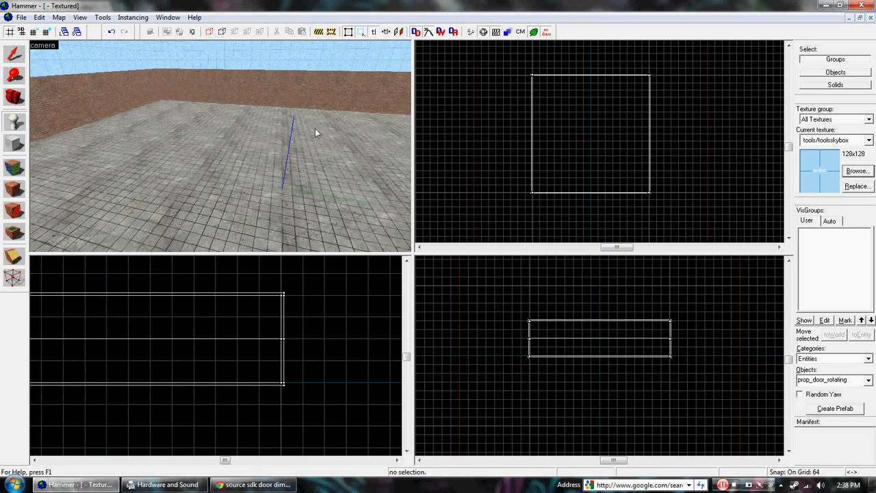
{"action": "scroll", "coordinate": [547, 135], "scroll_direction": "up", "scroll_amount": 2}
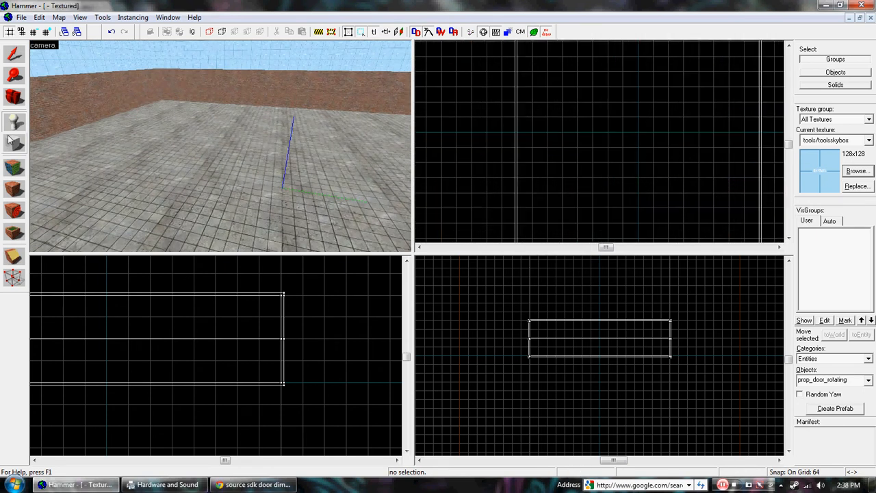
{"action": "left_click", "coordinate": [836, 380]}
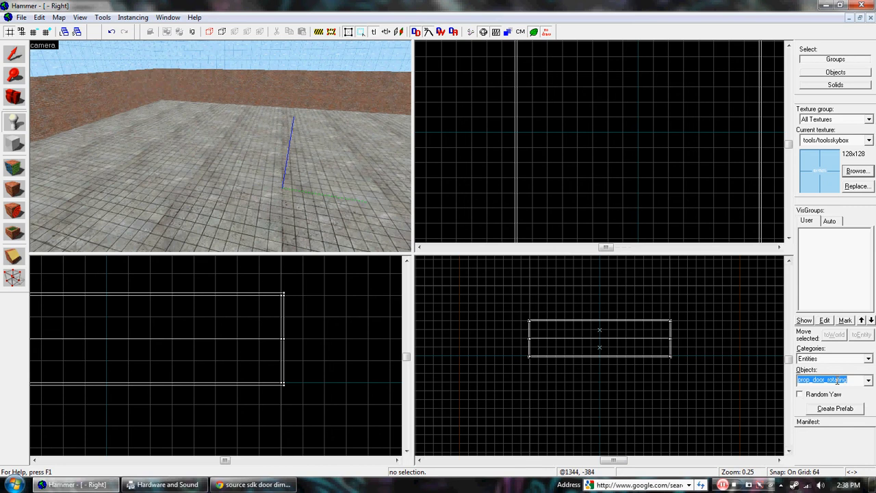
{"action": "type", "text": "info"}
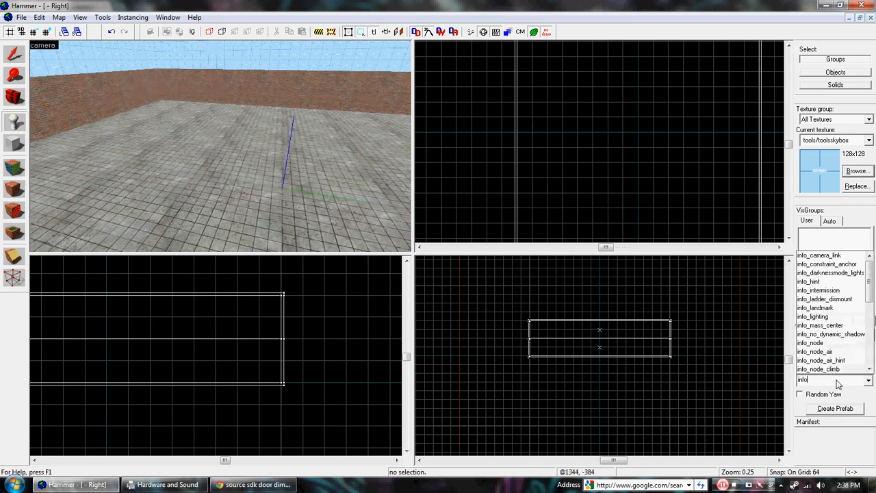
{"action": "type", "text": "_player_start"}
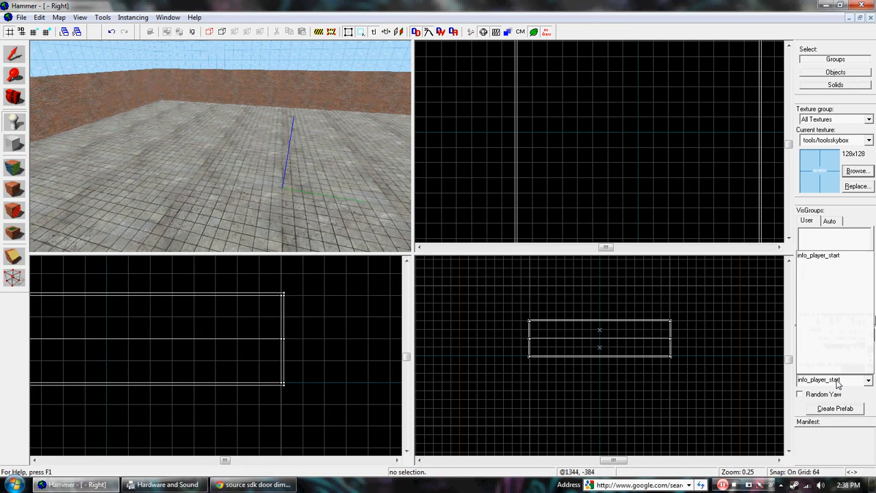
{"action": "left_click", "coordinate": [818, 255]}
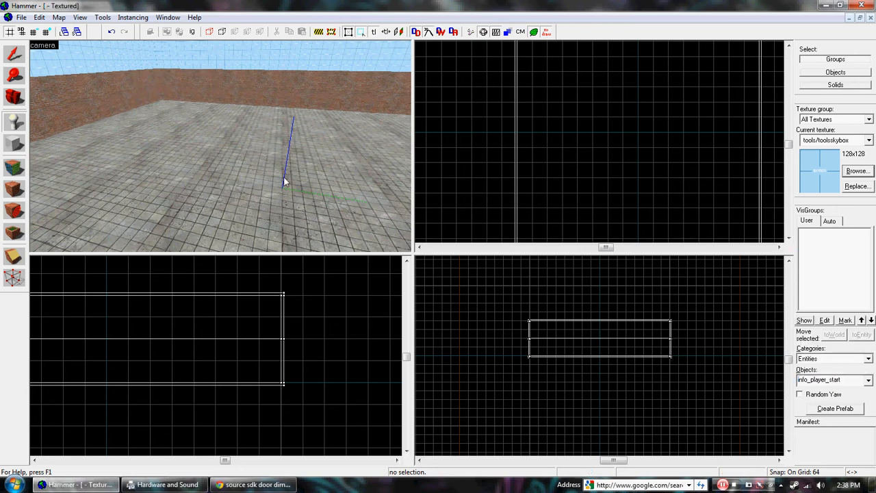
{"action": "left_click", "coordinate": [140, 161]}
Step: Move the player start onto the room's horizontal centre line at X -256, Y 0
{"action": "left_click", "coordinate": [20, 57]}
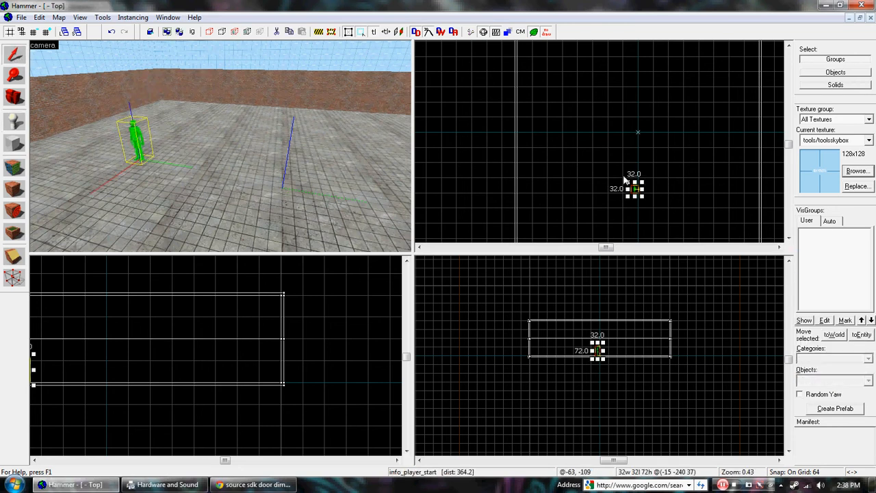
{"action": "left_click_drag", "start_coordinate": [634, 189], "coordinate": [577, 132]}
{"action": "key", "text": "z"}
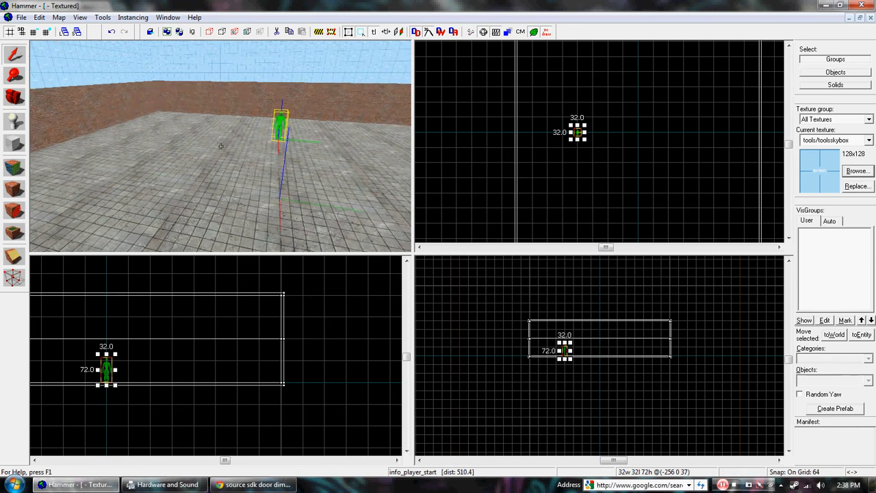
{"action": "key", "text": "w"}
{"action": "key", "text": "w"}
{"action": "key", "text": "z"}
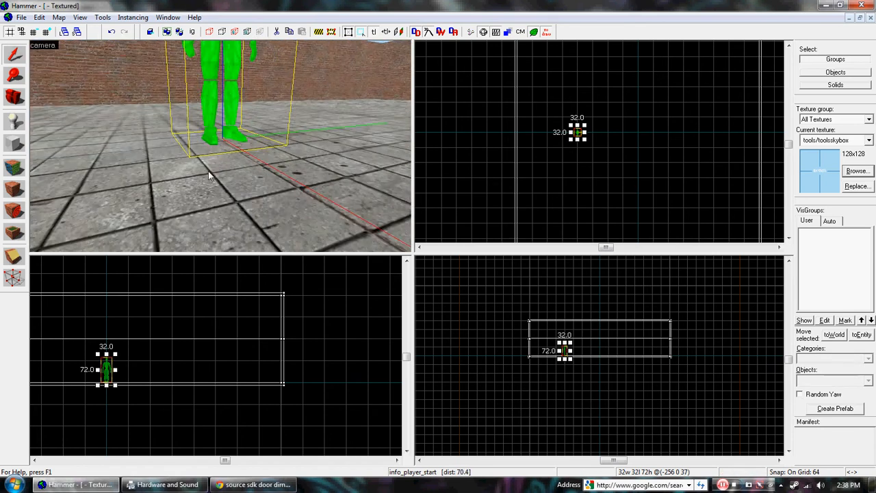
Step: Reduce the grid size to 8 and raise the player start about 8 units off the floor
{"action": "scroll", "coordinate": [93, 381], "scroll_direction": "up", "scroll_amount": 7}
{"action": "left_click", "coordinate": [33, 31]}
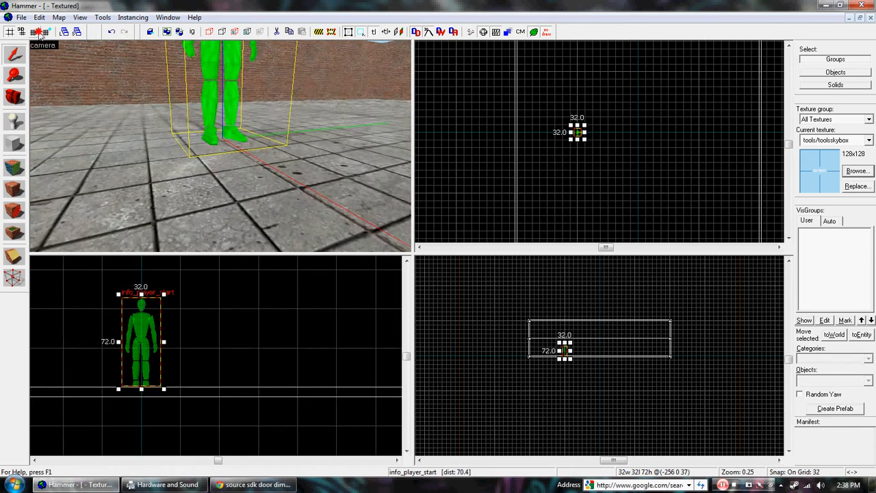
{"action": "left_click", "coordinate": [33, 31]}
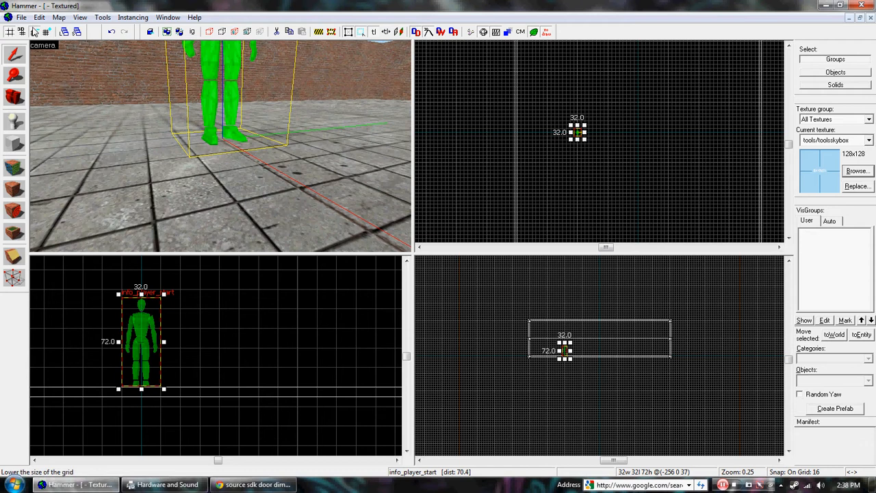
{"action": "left_click", "coordinate": [33, 32]}
{"action": "left_click_drag", "start_coordinate": [152, 354], "coordinate": [150, 344]}
{"action": "left_click", "coordinate": [194, 338]}
Step: Examine the player start's height above the floor and its placement in the room from near and far
{"action": "key", "text": "z"}
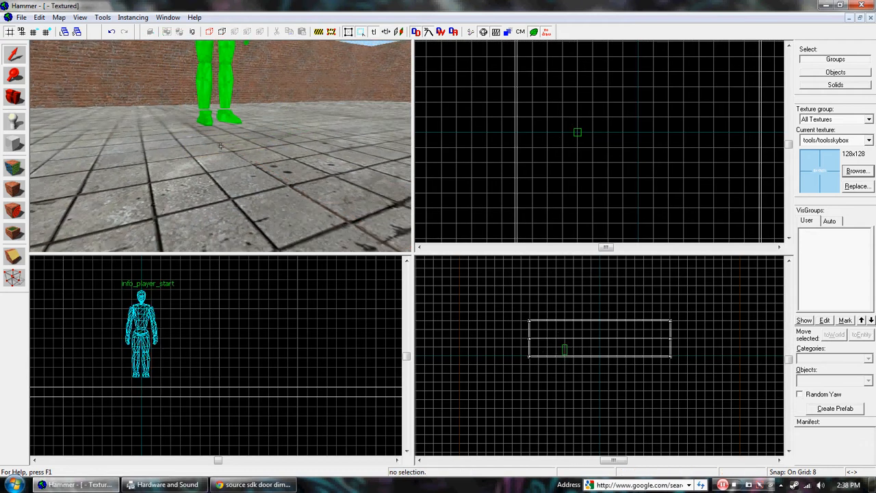
{"action": "key", "text": "s"}
{"action": "key", "text": "w"}
{"action": "key", "text": "w"}
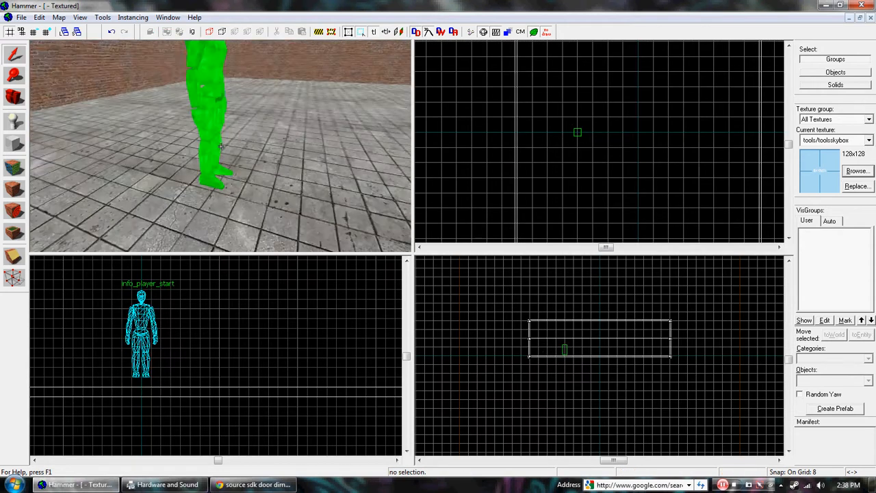
{"action": "key", "text": "s"}
{"action": "key", "text": "w"}
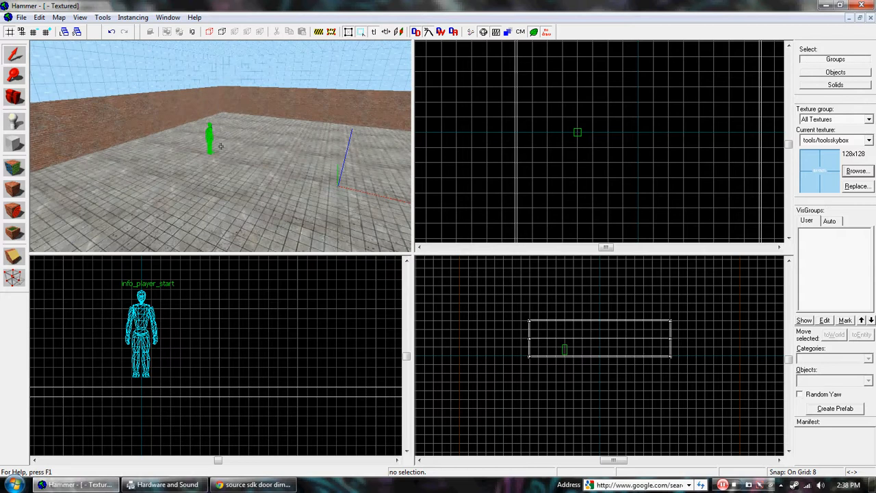
{"action": "key", "text": "w"}
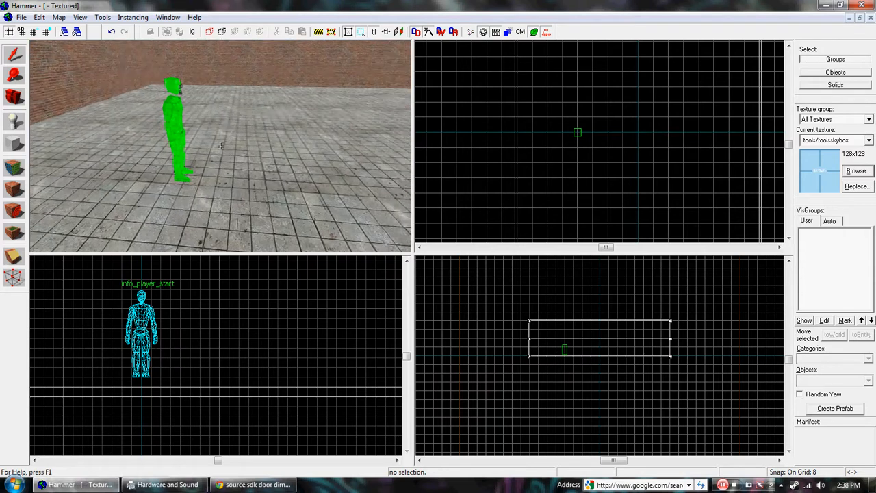
{"action": "key", "text": "s"}
{"action": "key", "text": "z"}
Step: Find the tools/toolsnodraw texture with the filter NODRAW and make it the current texture for new blocks
{"action": "left_click", "coordinate": [19, 141]}
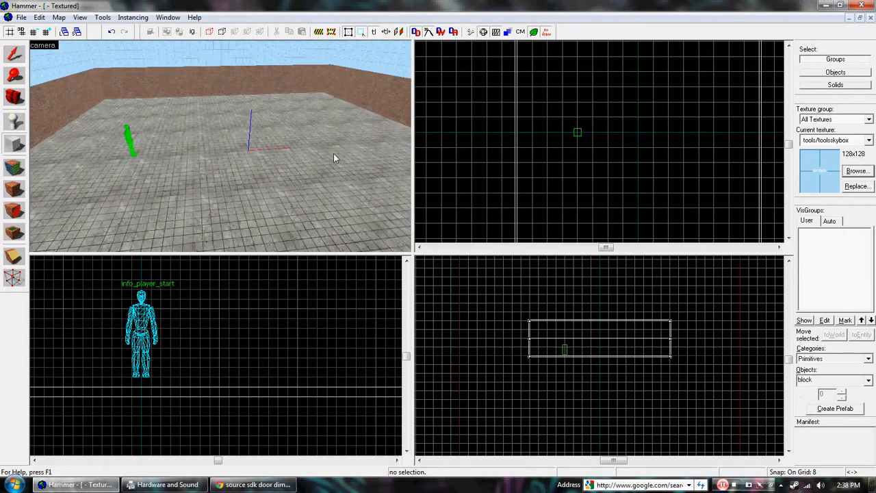
{"action": "left_click", "coordinate": [857, 171]}
{"action": "type", "text": "NODRAW"}
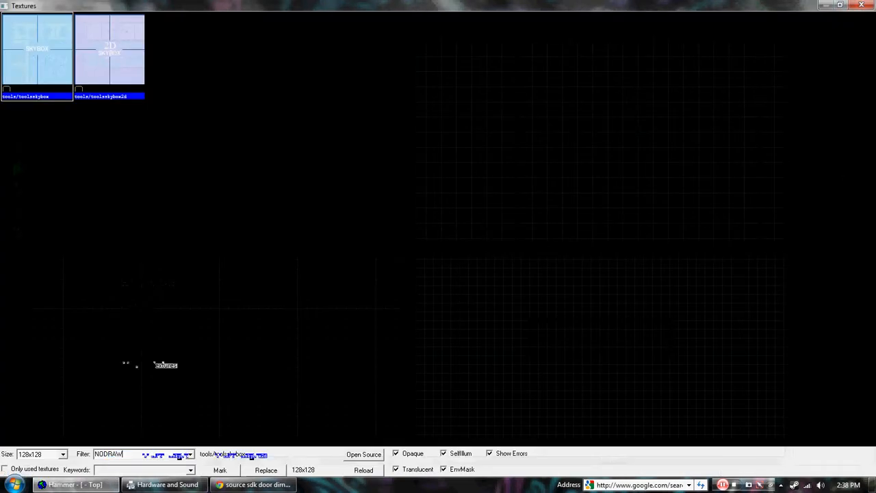
{"action": "double_click", "coordinate": [56, 52]}
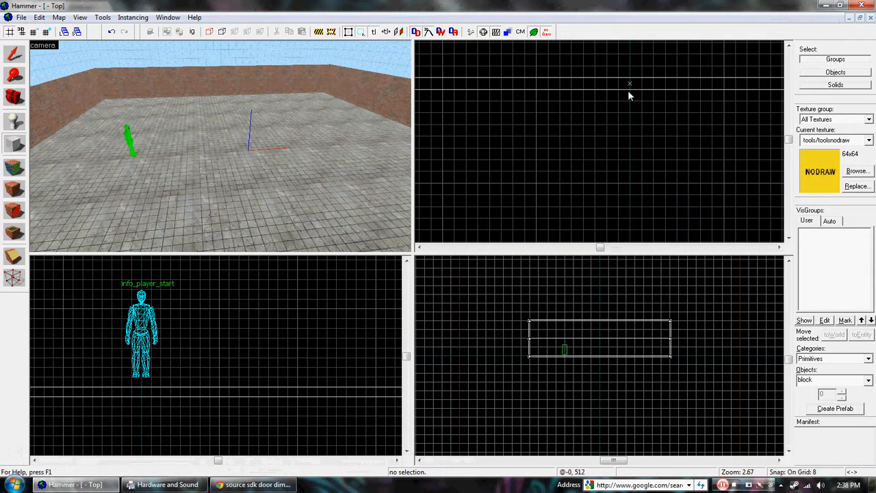
Step: With the grid at 4, outline an 8-unit-wide block centred on X 0 and extend it to 1024 units long across the room
{"action": "left_click_drag", "start_coordinate": [630, 91], "coordinate": [625, 106]}
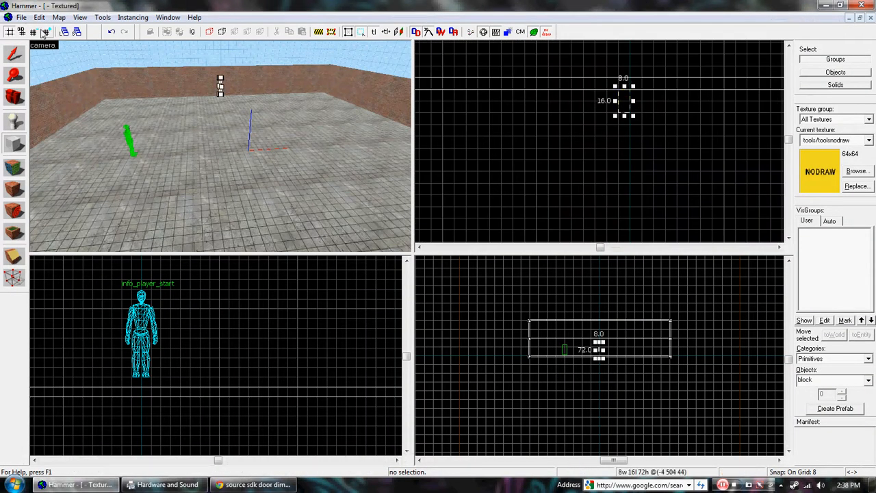
{"action": "left_click", "coordinate": [43, 33]}
{"action": "scroll", "coordinate": [621, 99], "scroll_direction": "up", "scroll_amount": 2}
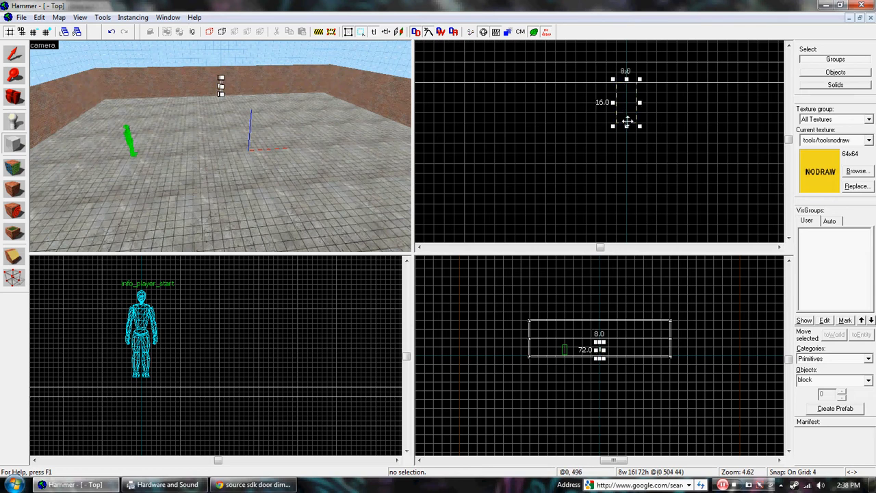
{"action": "mouse_move", "coordinate": [626, 128]}
{"action": "left_mouse_down"}
{"action": "mouse_move", "coordinate": [628, 151]}
{"action": "mouse_move", "coordinate": [637, 95]}
{"action": "mouse_move", "coordinate": [627, 132]}
{"action": "mouse_move", "coordinate": [633, 128]}
{"action": "left_mouse_up"}
{"action": "scroll", "coordinate": [626, 84], "scroll_direction": "down", "scroll_amount": 8}
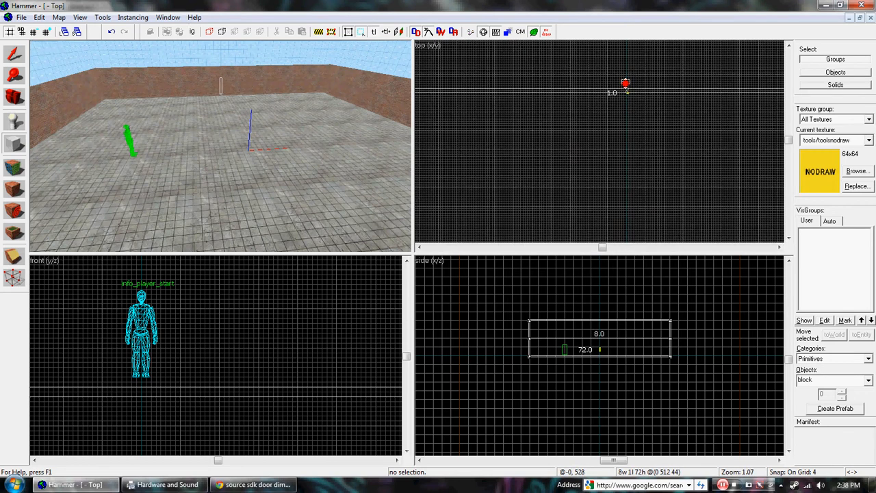
{"action": "left_click_drag", "start_coordinate": [624, 71], "coordinate": [608, 194]}
{"action": "scroll", "coordinate": [632, 229], "scroll_direction": "up", "scroll_amount": 15}
Step: Stretch the block outline vertically to 128 units, from the floor to the top of the brick walls
{"action": "scroll", "coordinate": [602, 321], "scroll_direction": "up", "scroll_amount": 12}
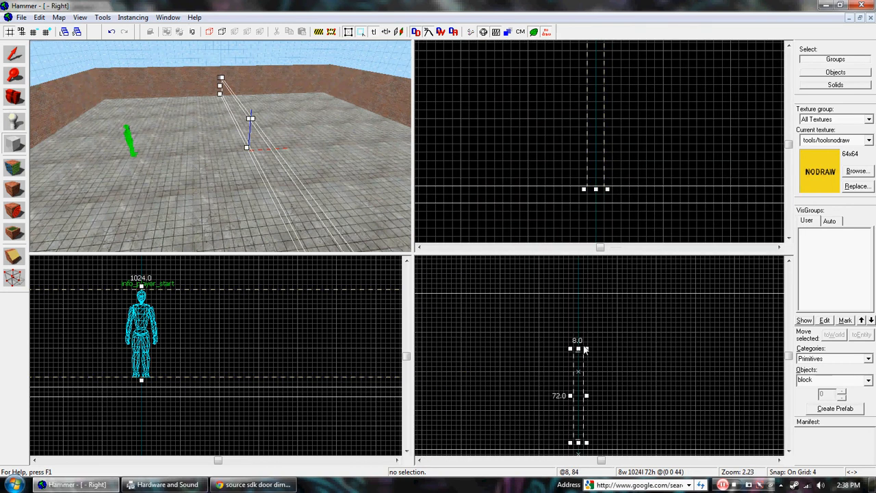
{"action": "left_click_drag", "start_coordinate": [579, 349], "coordinate": [581, 288]}
{"action": "scroll", "coordinate": [579, 289], "scroll_direction": "down", "scroll_amount": 4}
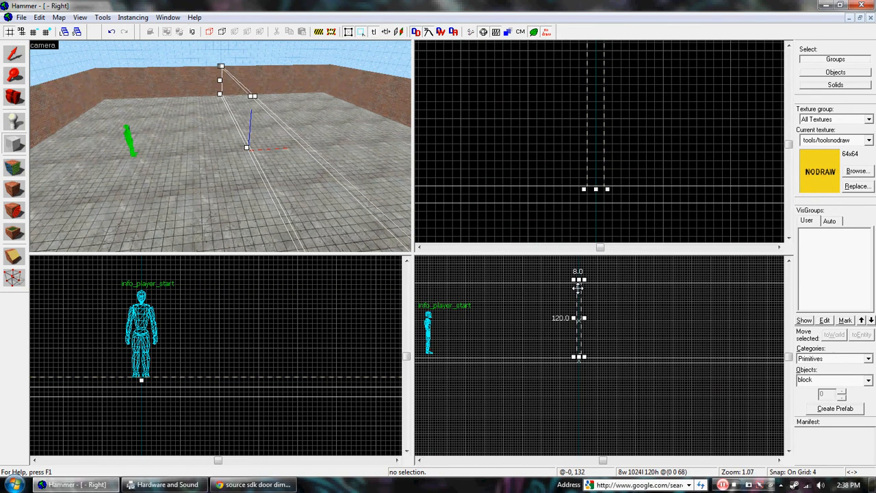
{"action": "scroll", "coordinate": [579, 357], "scroll_direction": "up", "scroll_amount": 4}
{"action": "left_click_drag", "start_coordinate": [579, 348], "coordinate": [579, 357]}
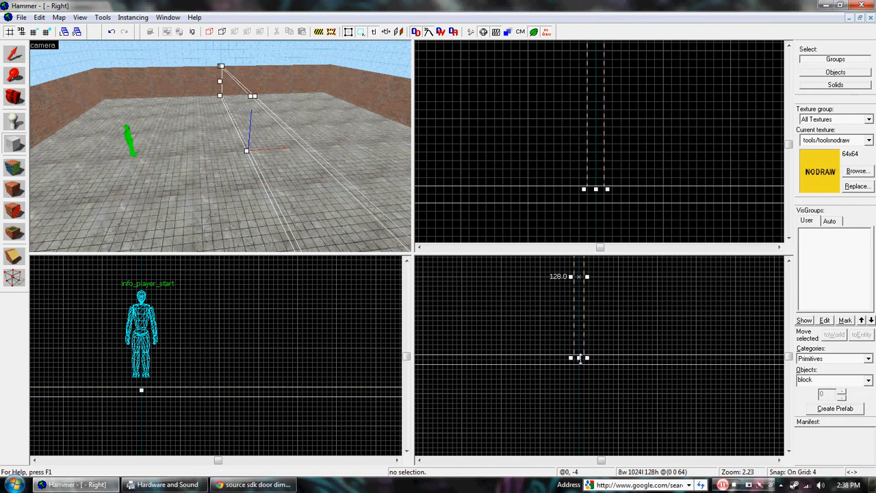
Step: Check the outlined divider in the room and create the solid block from it
{"action": "key", "text": "z"}
{"action": "key", "text": "s"}
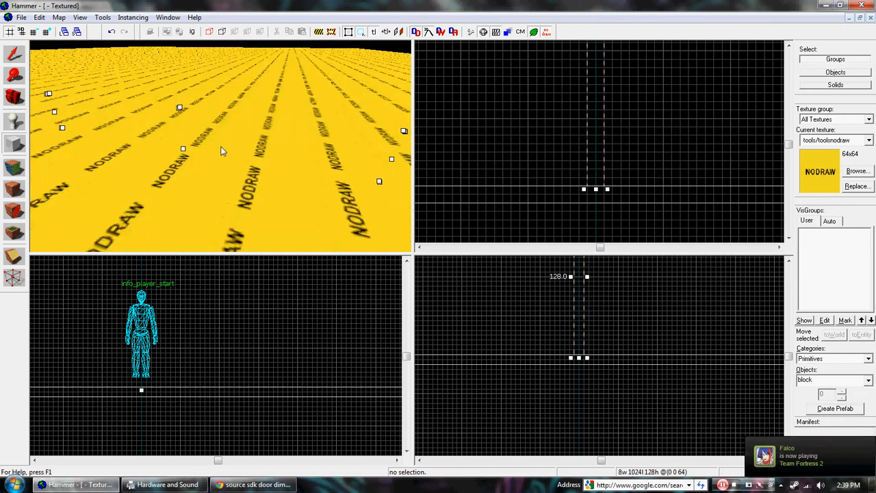
{"action": "key", "text": "w"}
{"action": "key", "text": "z"}
{"action": "right_click", "coordinate": [586, 123]}
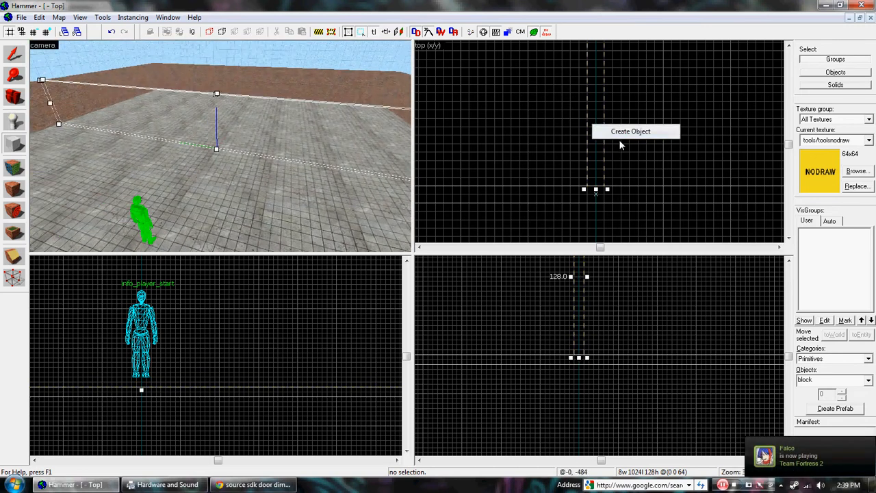
{"action": "left_click", "coordinate": [622, 130]}
{"action": "key", "text": "z"}
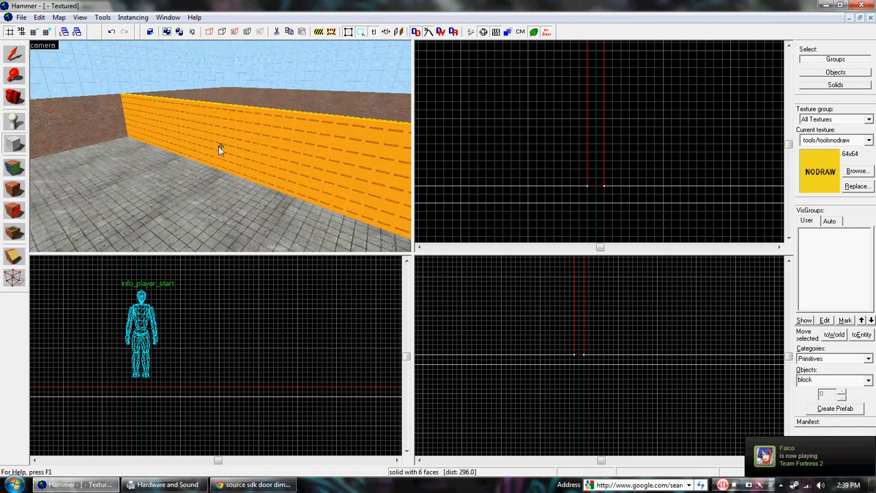
Step: Pick up brick/brickwall003a from a room wall and apply it to the sides of the dividing wall, leaving its top edge nodraw
{"action": "left_click", "coordinate": [12, 170]}
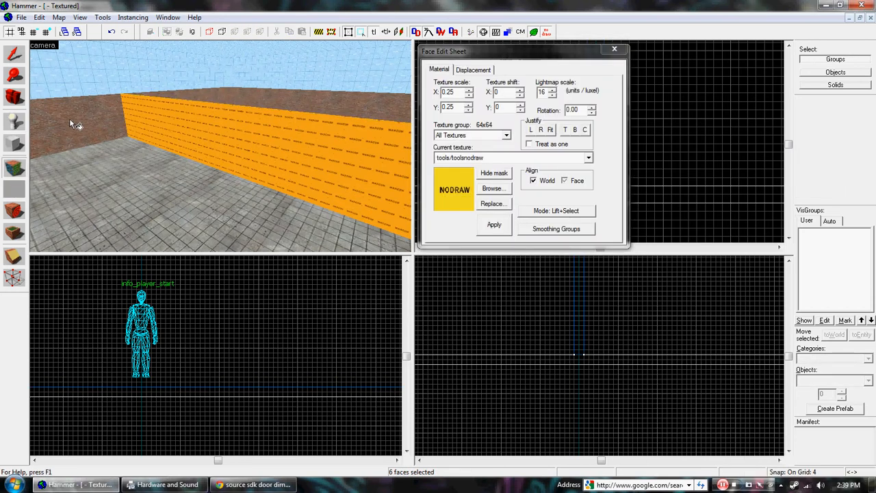
{"action": "left_click", "coordinate": [72, 124]}
{"action": "right_click", "coordinate": [219, 136]}
{"action": "key", "text": "z"}
{"action": "key", "text": "w"}
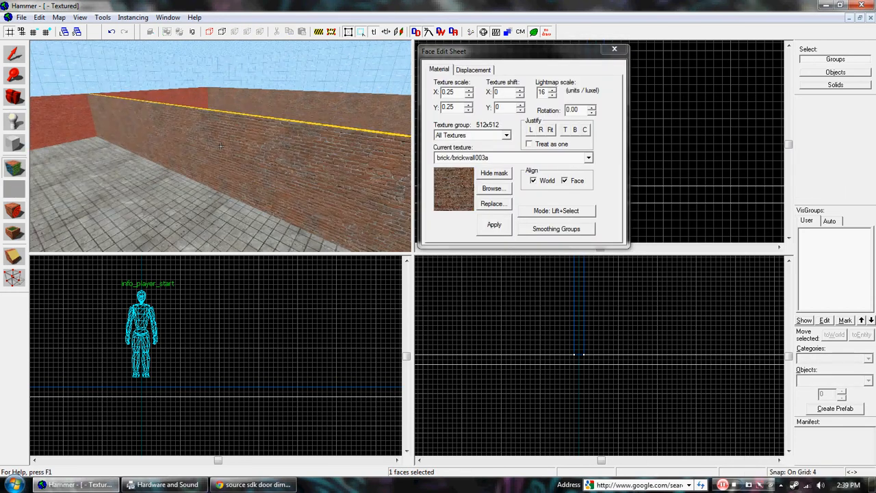
{"action": "right_click", "coordinate": [220, 146]}
{"action": "key", "text": "w"}
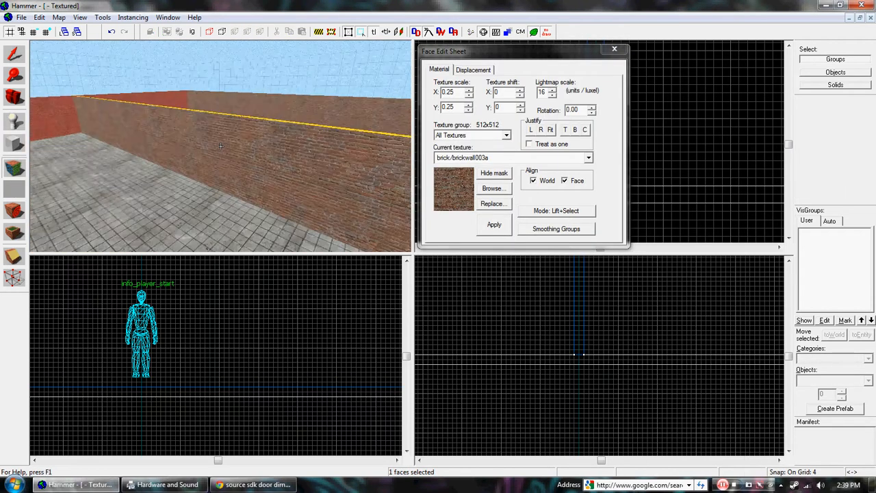
{"action": "key", "text": "z"}
{"action": "key", "text": "z"}
{"action": "key", "text": "z"}
{"action": "key", "text": "z"}
{"action": "key", "text": "w"}
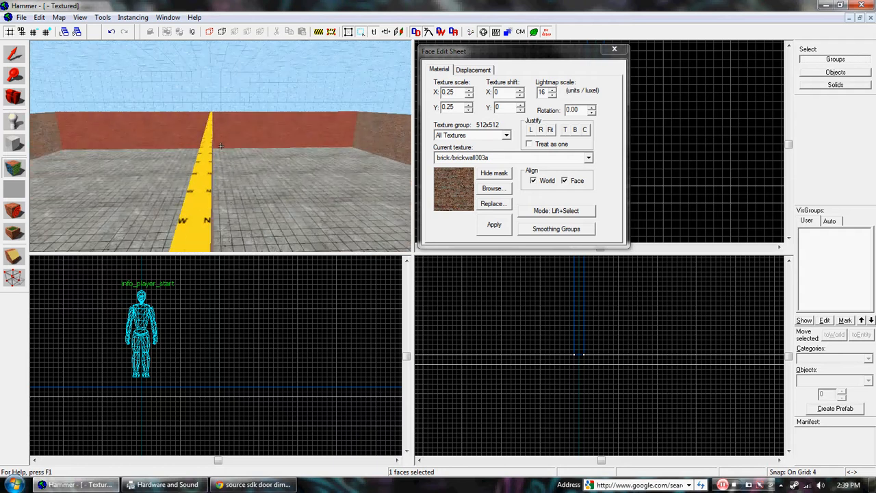
{"action": "left_click", "coordinate": [209, 153]}
{"action": "key", "text": "a"}
{"action": "key", "text": "z"}
{"action": "left_click", "coordinate": [614, 50]}
{"action": "key", "text": "z"}
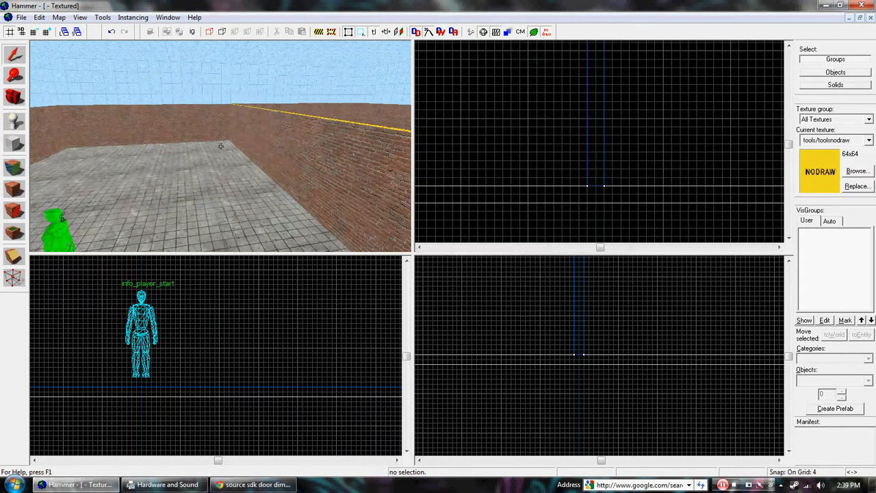
{"action": "key", "text": "z"}
Step: Outline a new block 8 units wide and 48 units long within the dividing wall, centred on the origin
{"action": "left_click", "coordinate": [15, 144]}
{"action": "scroll", "coordinate": [530, 180], "scroll_direction": "up", "scroll_amount": 5}
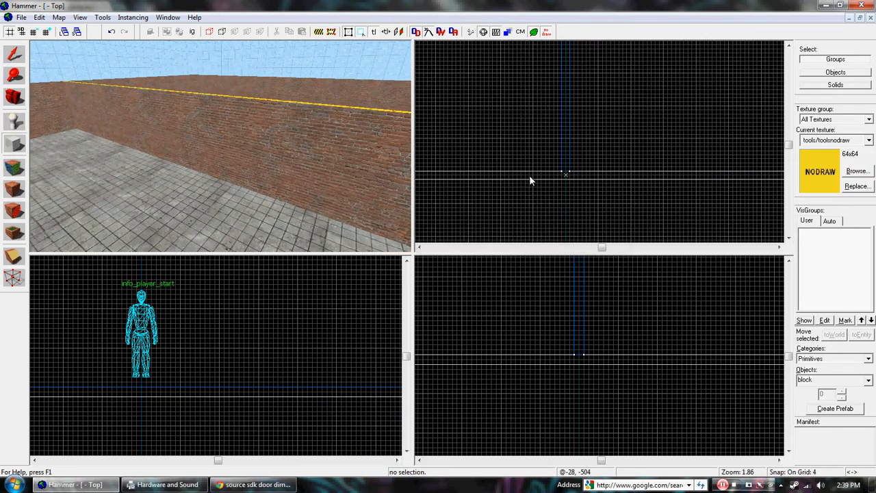
{"action": "scroll", "coordinate": [527, 109], "scroll_direction": "up", "scroll_amount": 8}
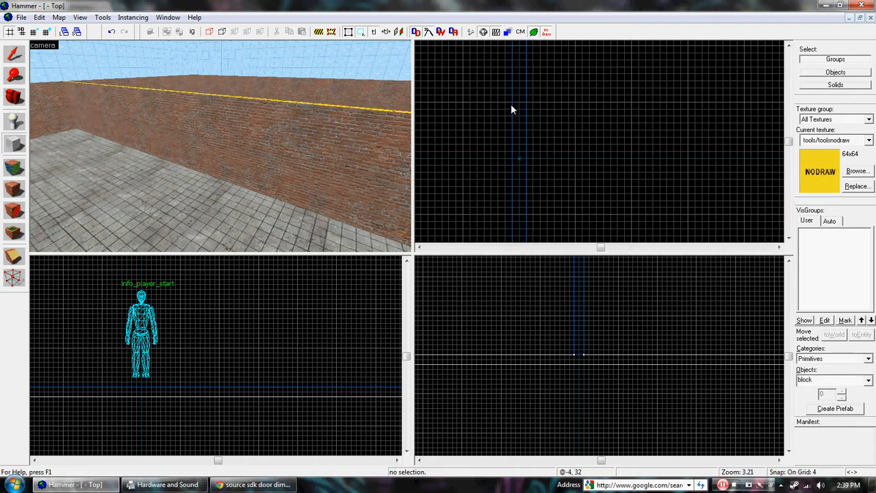
{"action": "left_click_drag", "start_coordinate": [510, 104], "coordinate": [527, 187]}
{"action": "left_click_drag", "start_coordinate": [521, 138], "coordinate": [520, 153]}
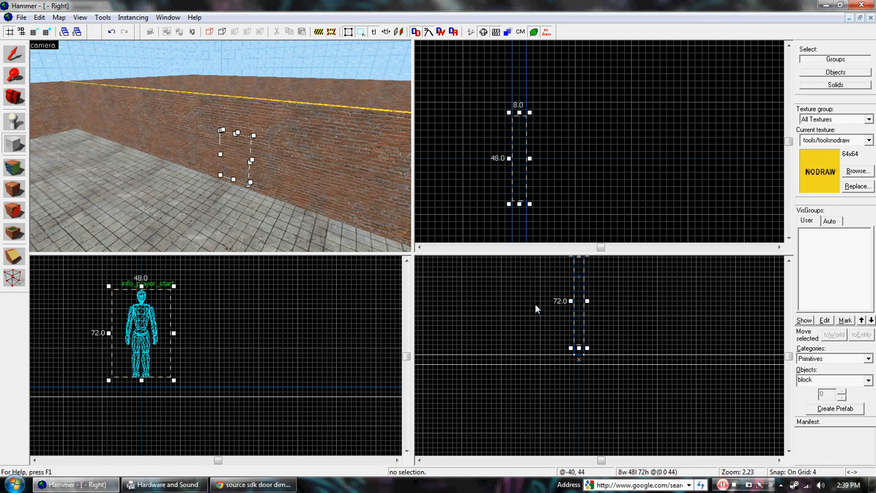
Step: Lower the door-sized outline to the floor and stretch it upward to a height of 108 units
{"action": "scroll", "coordinate": [576, 356], "scroll_direction": "up", "scroll_amount": 5}
{"action": "left_click_drag", "start_coordinate": [577, 311], "coordinate": [577, 331]}
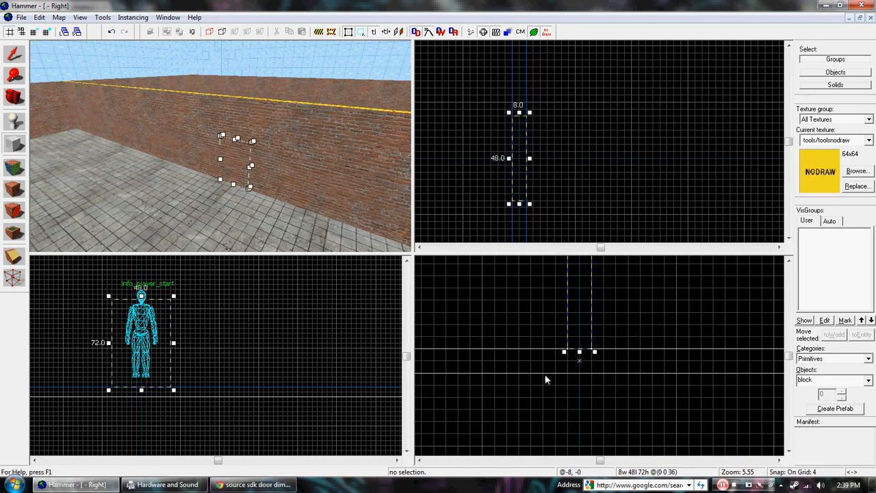
{"action": "scroll", "coordinate": [534, 377], "scroll_direction": "down", "scroll_amount": 6}
{"action": "scroll", "coordinate": [537, 373], "scroll_direction": "up", "scroll_amount": 3}
{"action": "left_click_drag", "start_coordinate": [545, 295], "coordinate": [554, 334]}
{"action": "key", "text": "z"}
{"action": "key", "text": "a"}
{"action": "key", "text": "w"}
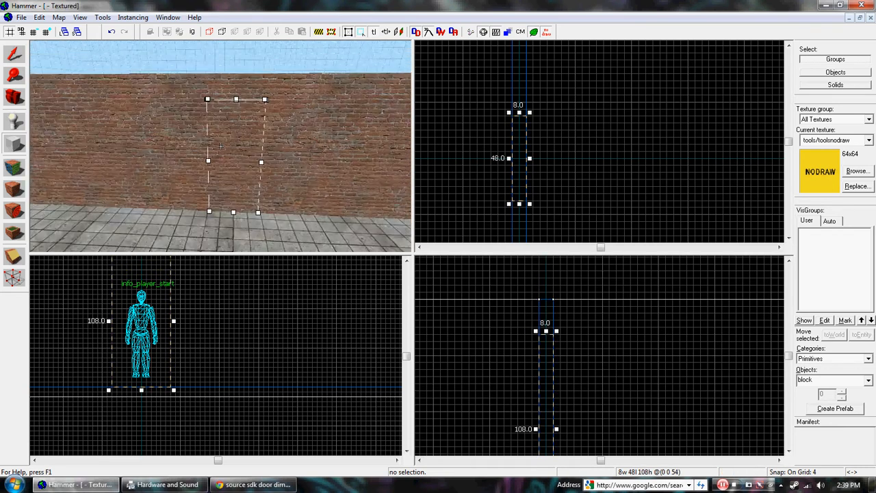
Step: Create the solid nodraw block from the door-sized outline and check it against the brick wall
{"action": "key", "text": "z"}
{"action": "right_click", "coordinate": [522, 143]}
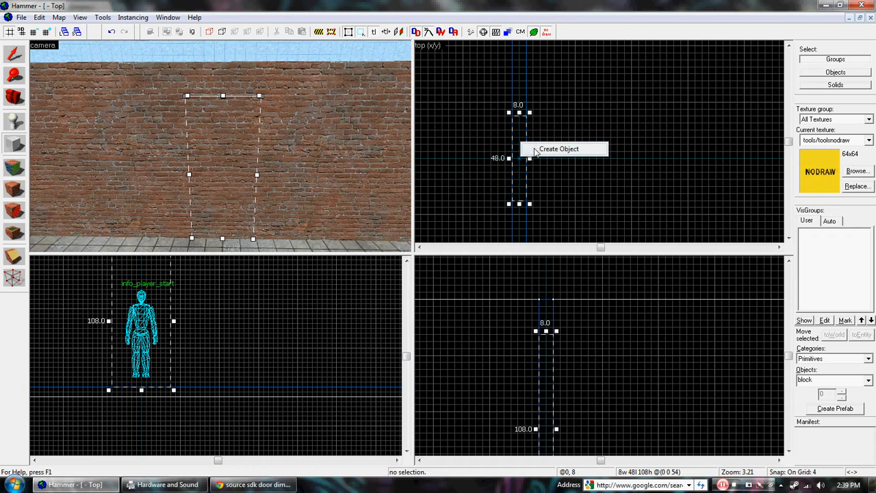
{"action": "left_click", "coordinate": [537, 151]}
{"action": "key", "text": "z"}
{"action": "key", "text": "w"}
{"action": "key", "text": "a"}
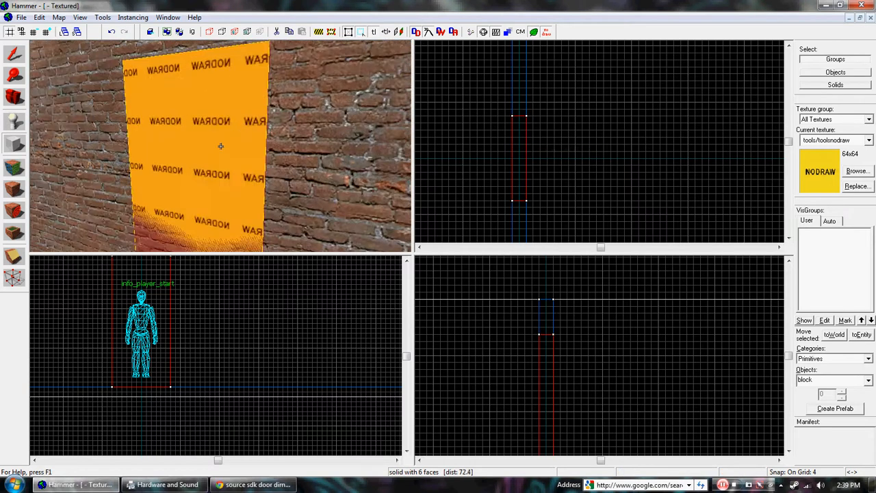
{"action": "key", "text": "s"}
{"action": "key", "text": "z"}
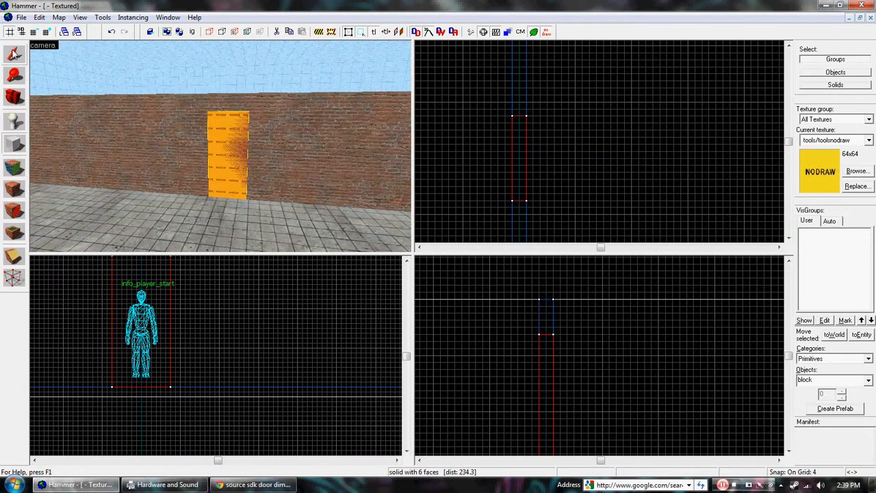
Step: Carve the dividing wall with the door-sized nodraw block, and delete the block to open the doorway
{"action": "key", "text": "shift+s"}
{"action": "left_click", "coordinate": [525, 158]}
{"action": "right_click", "coordinate": [515, 144]}
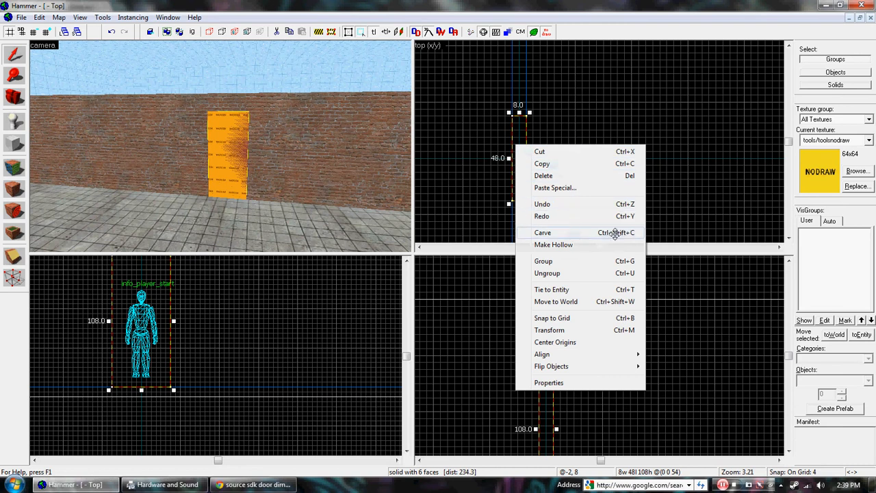
{"action": "left_click", "coordinate": [574, 231]}
{"action": "key", "text": "w"}
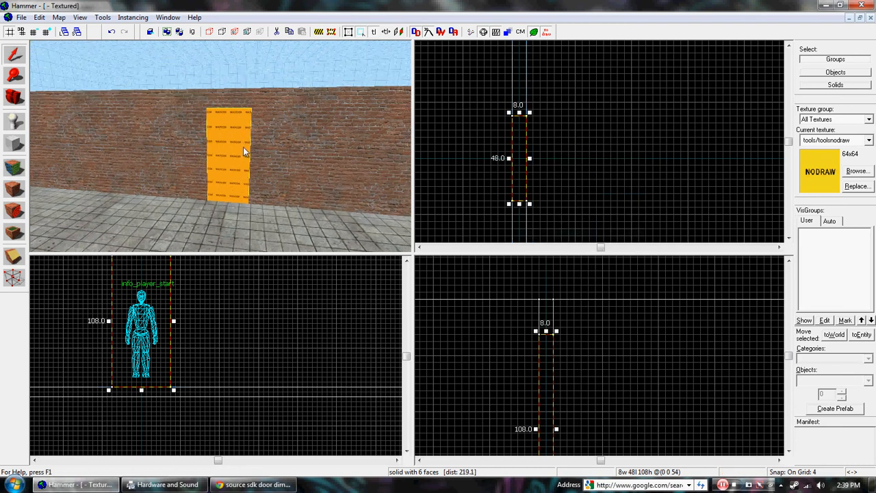
{"action": "key", "text": "d"}
{"action": "key", "text": "a"}
{"action": "key", "text": "w"}
{"action": "key", "text": "s"}
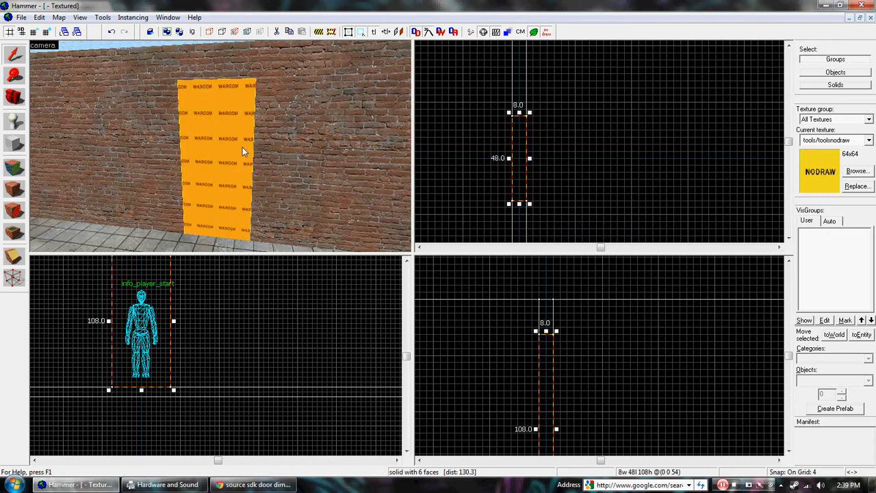
{"action": "key", "text": "Delete"}
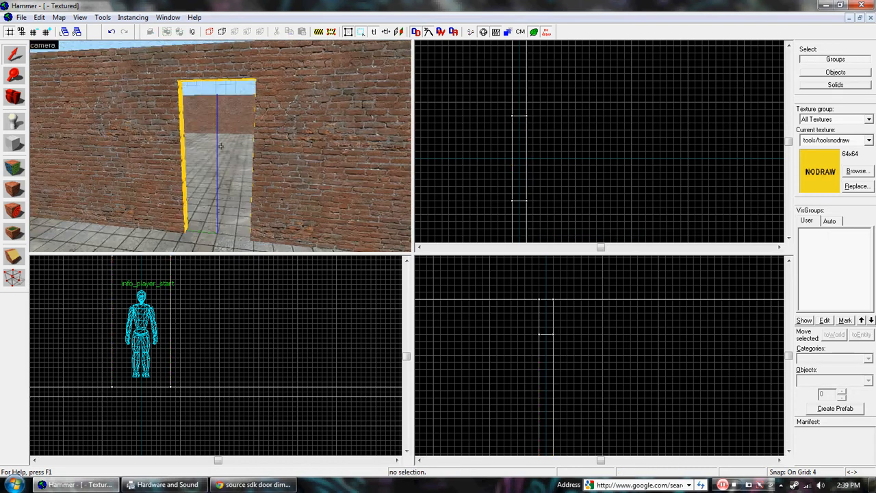
Step: Pick up brick/brickwall003a from the dividing wall, apply it to the doorway's inner faces and close the Face Edit Sheet
{"action": "key", "text": "w"}
{"action": "key", "text": "s"}
{"action": "key", "text": "shift+a"}
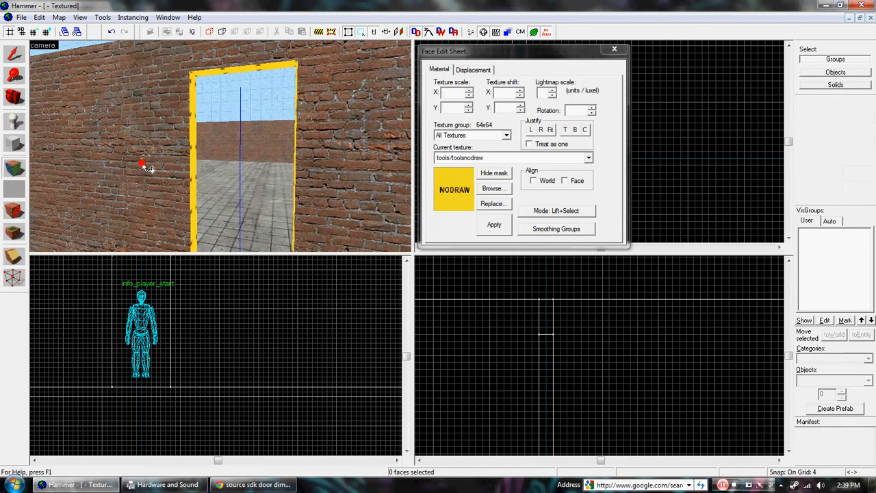
{"action": "left_click", "coordinate": [146, 164]}
{"action": "key", "text": "z"}
{"action": "key", "text": "w"}
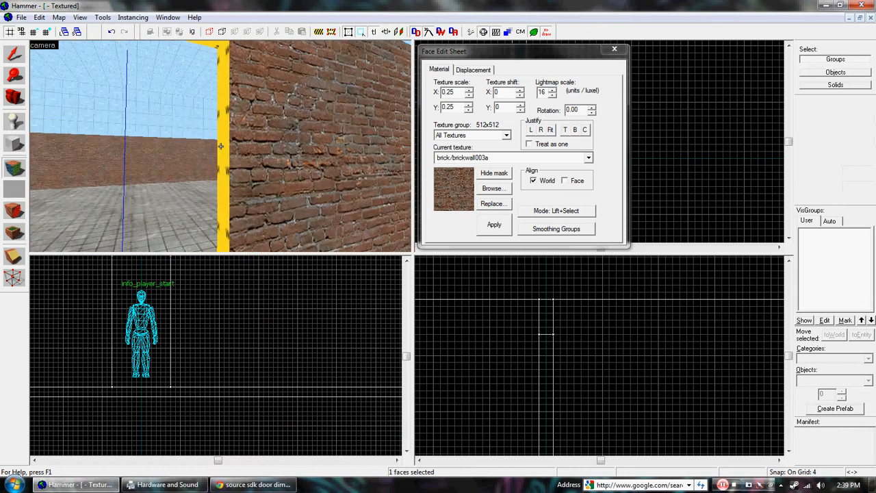
{"action": "right_click", "coordinate": [220, 146]}
{"action": "key", "text": "s"}
{"action": "key", "text": "z"}
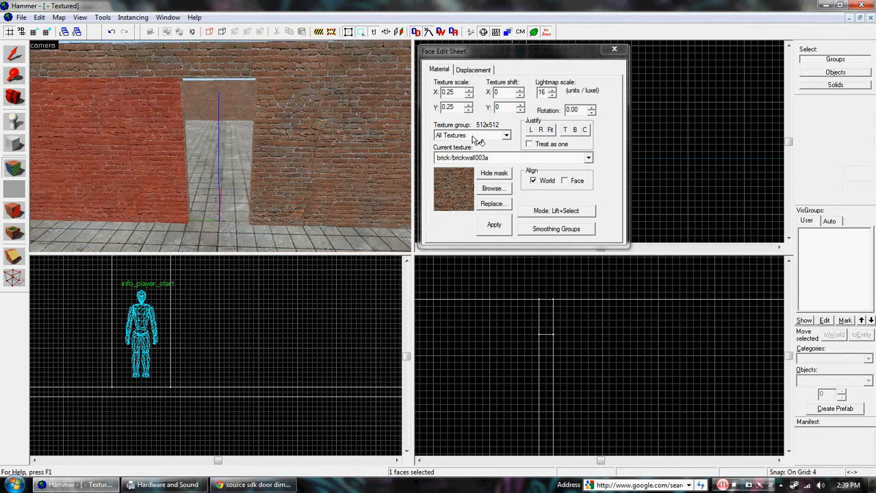
{"action": "left_click", "coordinate": [614, 49]}
Step: Place a prop_door_rotating entity on the floor in front of the doorway
{"action": "key", "text": "z"}
{"action": "key", "text": "w"}
{"action": "key", "text": "z"}
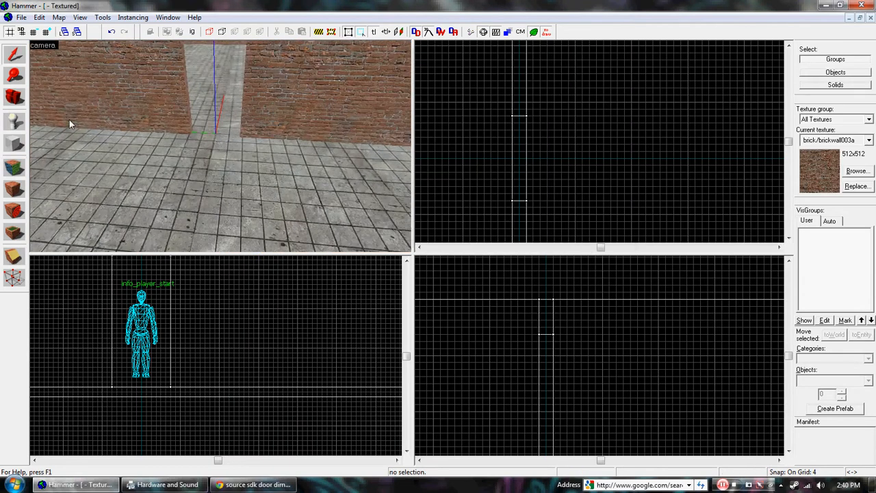
{"action": "left_click", "coordinate": [14, 121]}
{"action": "left_click", "coordinate": [851, 380]}
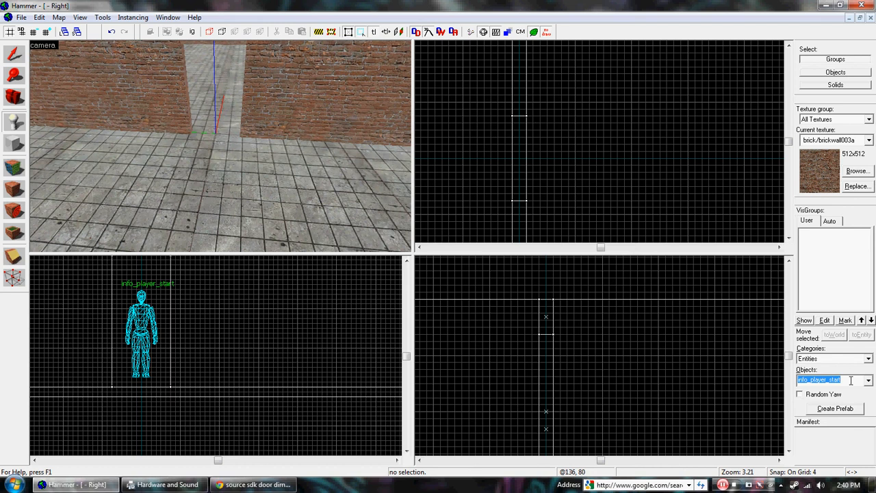
{"action": "type", "text": "prop"}
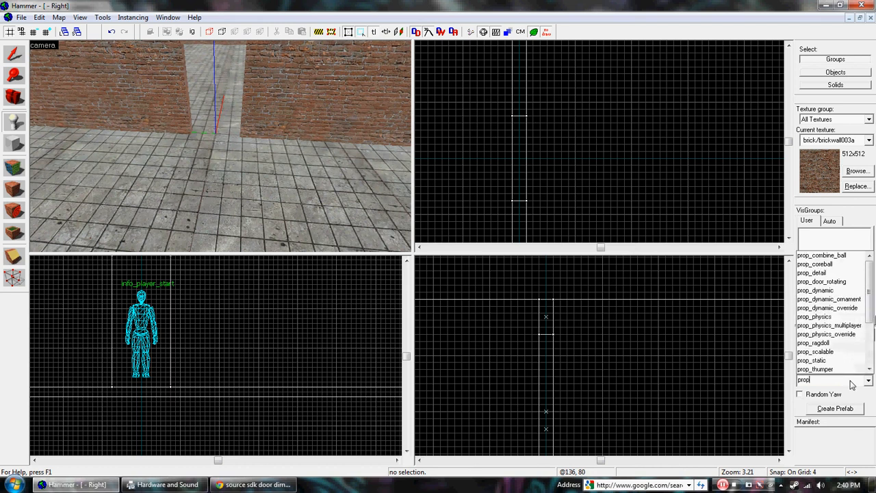
{"action": "type", "text": "_door_rotating"}
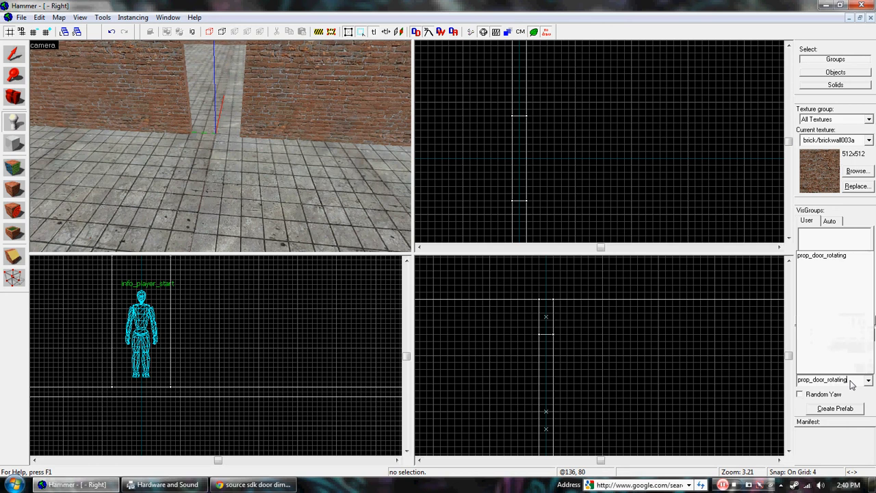
{"action": "left_click", "coordinate": [839, 255]}
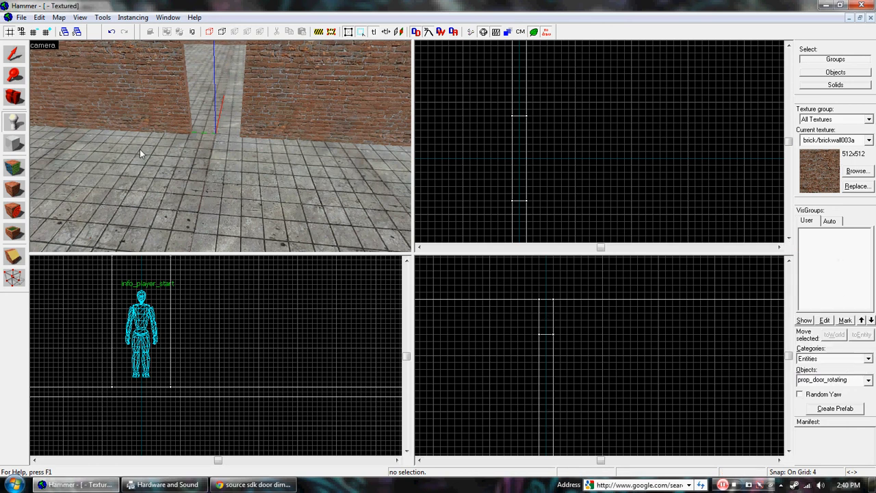
{"action": "left_click", "coordinate": [211, 180]}
Step: Set the door entity's World Model to props_c17/door01_left.mdl, filtering the models by "door", and apply the properties
{"action": "left_click", "coordinate": [17, 56]}
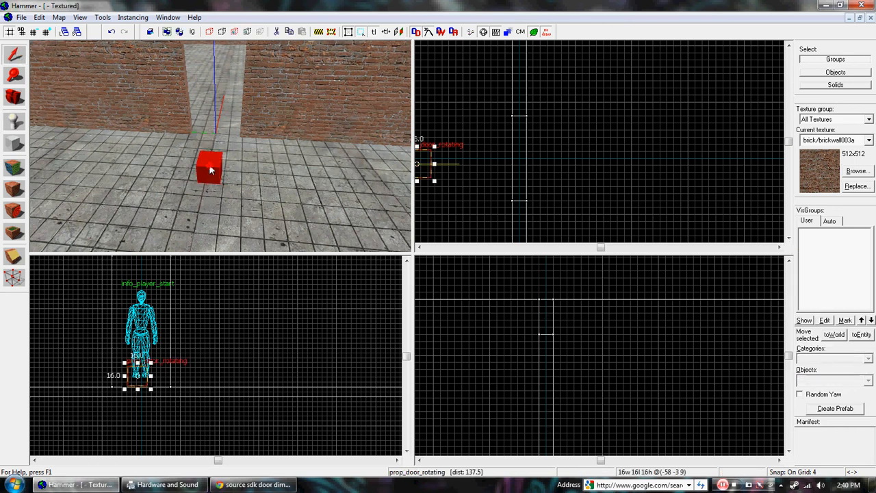
{"action": "double_click", "coordinate": [210, 171]}
{"action": "left_click", "coordinate": [333, 161]}
{"action": "type", "text": "w"}
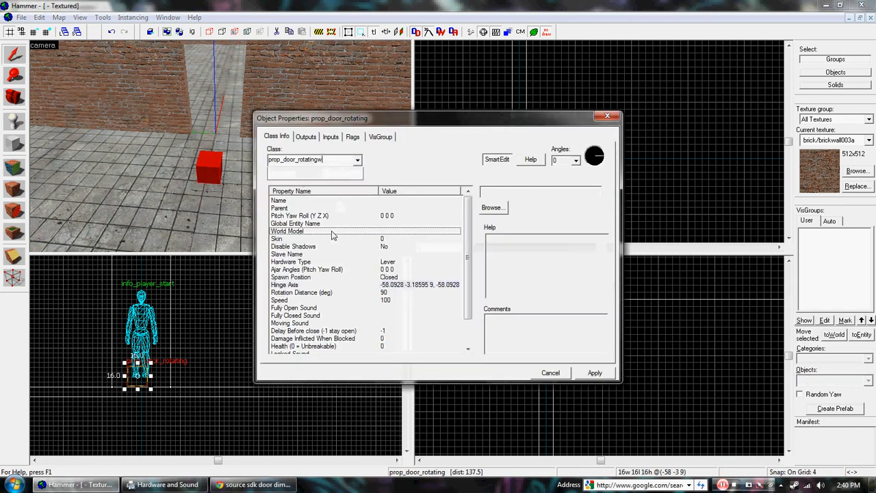
{"action": "key", "text": "BackSpace"}
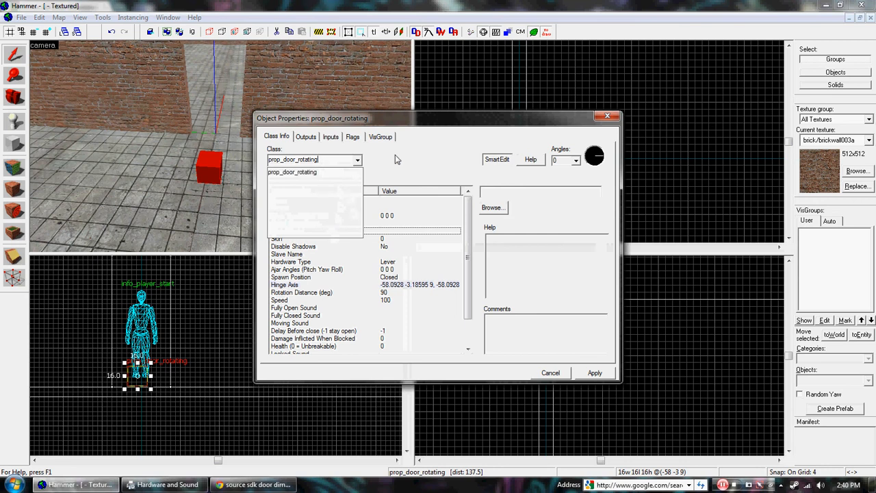
{"action": "key", "text": "Return"}
{"action": "left_click", "coordinate": [493, 207]}
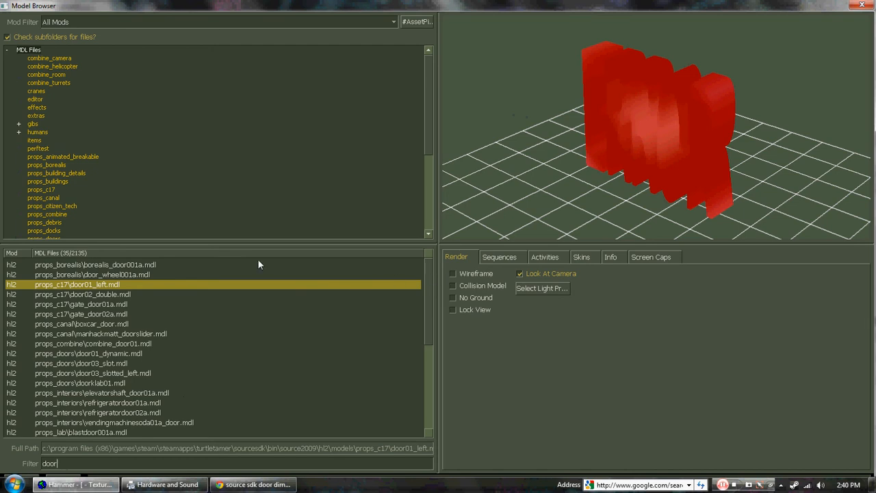
{"action": "left_click", "coordinate": [93, 284]}
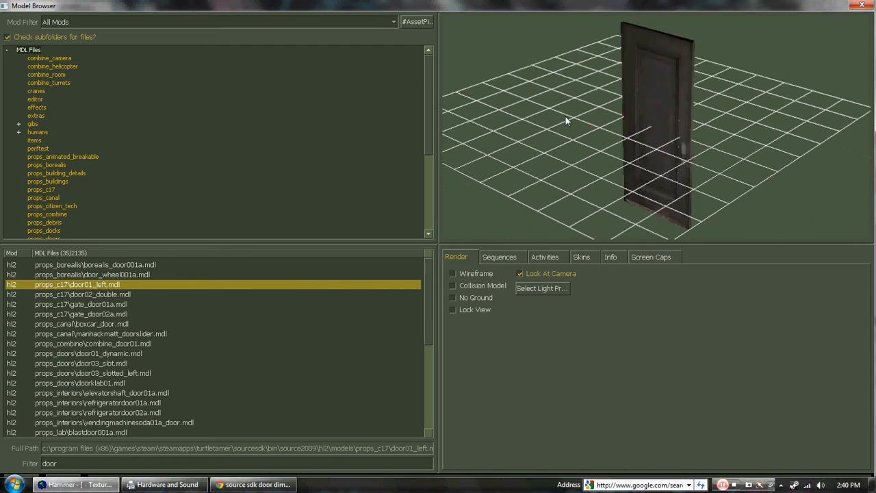
{"action": "mouse_move", "coordinate": [534, 179]}
{"action": "left_mouse_down"}
{"action": "mouse_move", "coordinate": [575, 164]}
{"action": "mouse_move", "coordinate": [535, 180]}
{"action": "left_mouse_up"}
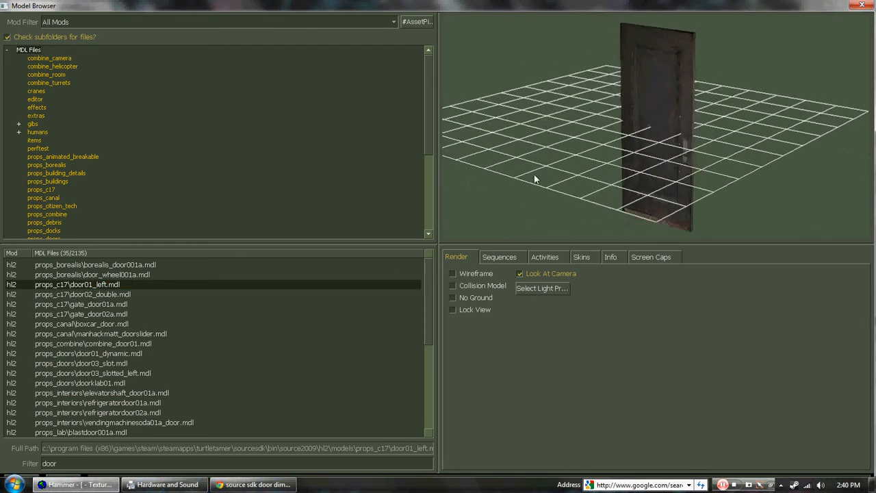
{"action": "double_click", "coordinate": [250, 284]}
{"action": "left_click", "coordinate": [593, 372]}
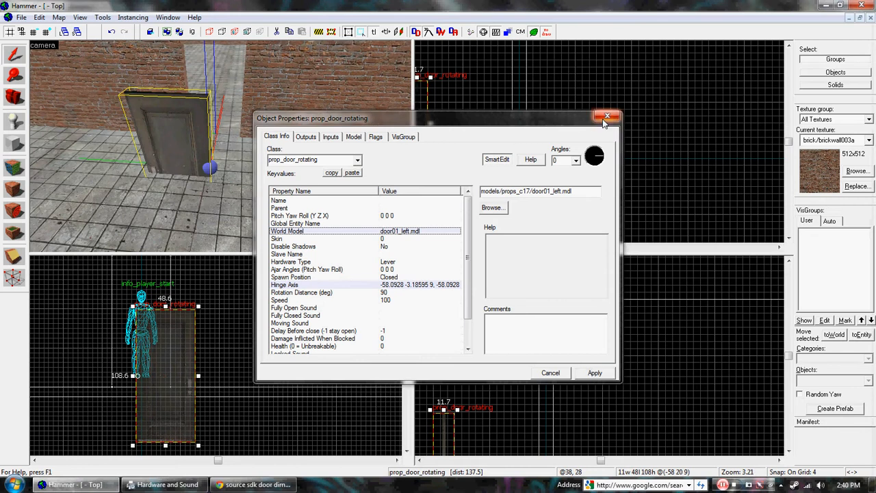
{"action": "left_click", "coordinate": [607, 115]}
Step: Move the door into the wall's thickness and, with the grid at 2, align its bottom edge with the floor
{"action": "scroll", "coordinate": [510, 390], "scroll_direction": "up", "scroll_amount": 7}
{"action": "left_click_drag", "start_coordinate": [470, 413], "coordinate": [595, 320]}
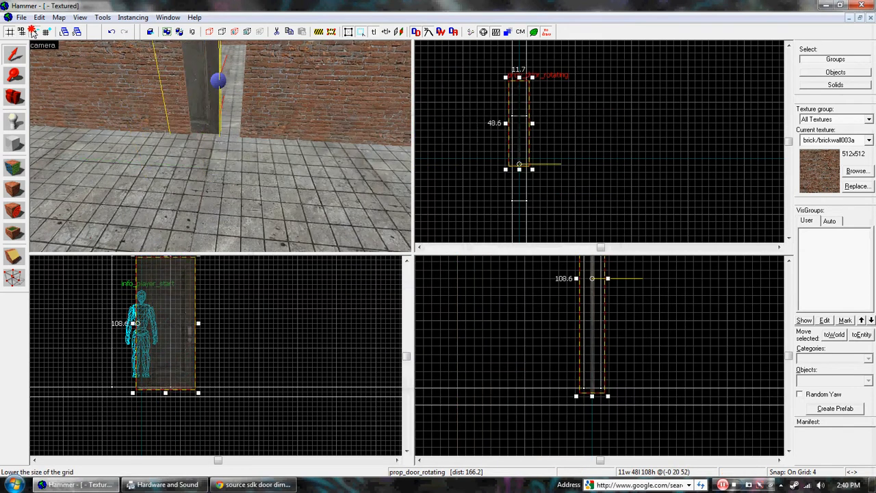
{"action": "left_click", "coordinate": [33, 32]}
{"action": "scroll", "coordinate": [601, 389], "scroll_direction": "up", "scroll_amount": 4}
{"action": "left_click_drag", "start_coordinate": [593, 386], "coordinate": [592, 376]}
{"action": "left_click", "coordinate": [629, 362]}
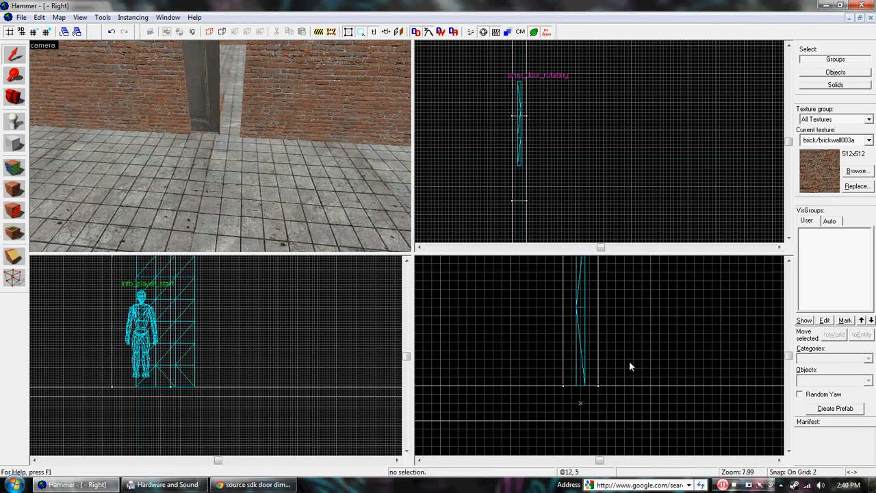
Step: Select the door again and move it along the wall until it fills the doorway opening
{"action": "key", "text": "z"}
{"action": "key", "text": "w"}
{"action": "key", "text": "z"}
{"action": "left_click", "coordinate": [221, 151]}
{"action": "scroll", "coordinate": [522, 150], "scroll_direction": "up", "scroll_amount": 4}
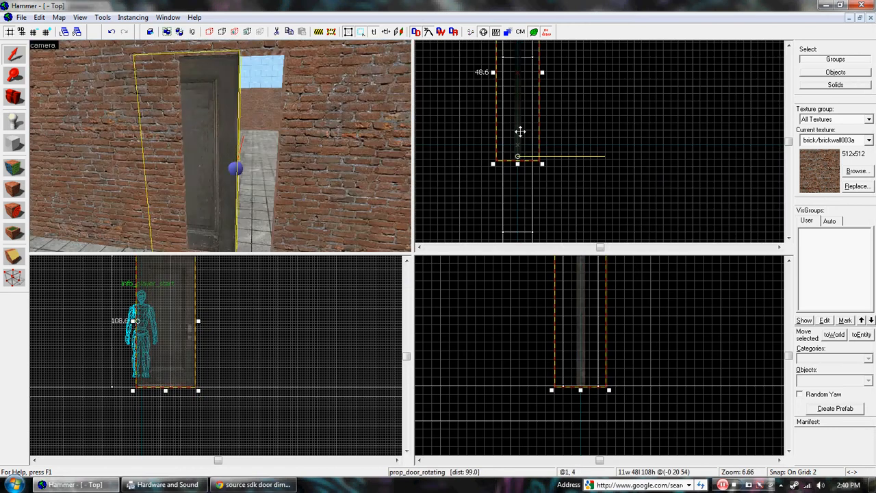
{"action": "mouse_move", "coordinate": [521, 131]}
{"action": "left_mouse_down"}
{"action": "mouse_move", "coordinate": [520, 207]}
{"action": "mouse_move", "coordinate": [520, 144]}
{"action": "left_mouse_up"}
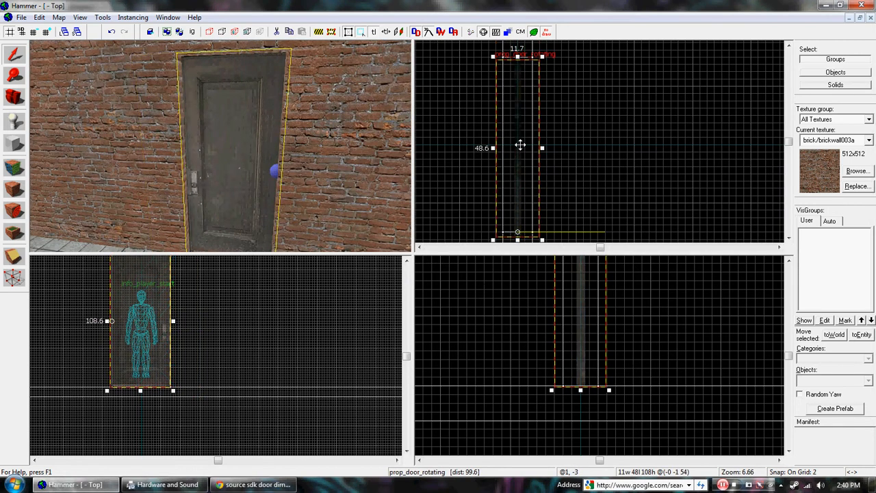
Step: With the grid at 1, nudge the door 1 unit along the wall to fit the doorway exactly, and review it from the room
{"action": "left_click", "coordinate": [32, 32]}
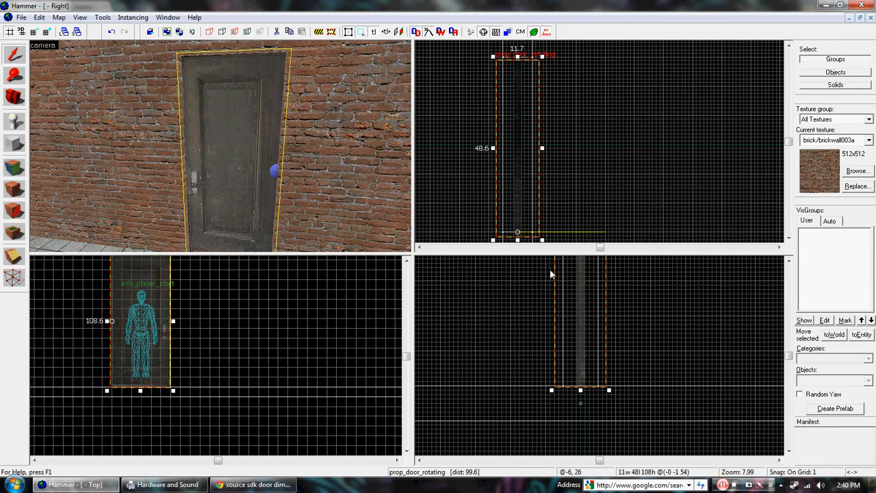
{"action": "scroll", "coordinate": [522, 233], "scroll_direction": "up", "scroll_amount": 4}
{"action": "scroll", "coordinate": [522, 232], "scroll_direction": "up", "scroll_amount": 1}
{"action": "left_click_drag", "start_coordinate": [507, 213], "coordinate": [507, 201]}
{"action": "left_click", "coordinate": [591, 203]}
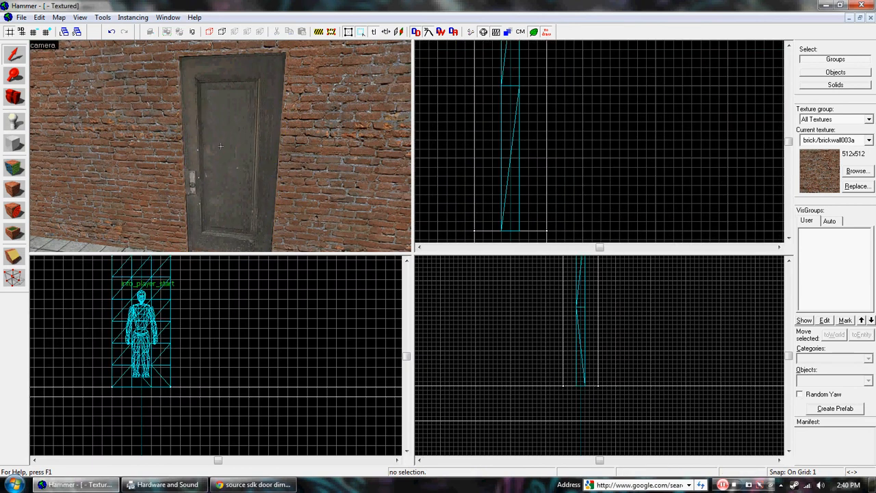
{"action": "key", "text": "z"}
{"action": "key", "text": "s"}
{"action": "key", "text": "w"}
{"action": "key", "text": "s"}
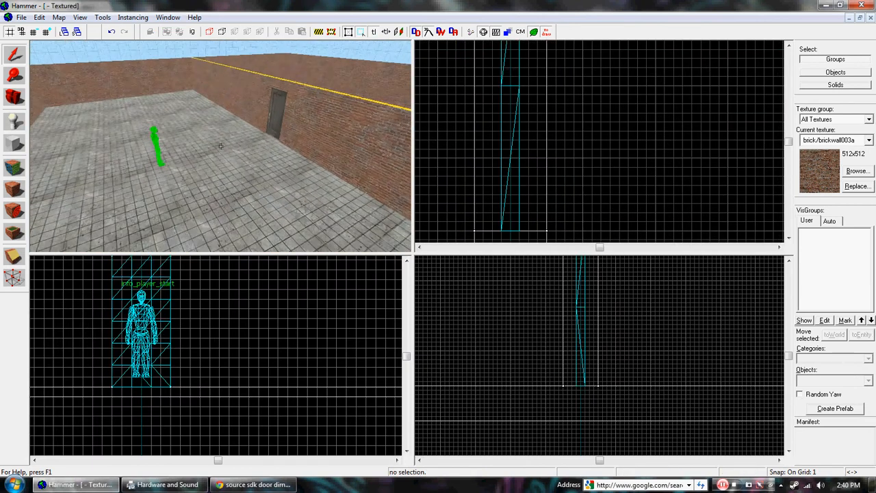
{"action": "key", "text": "w"}
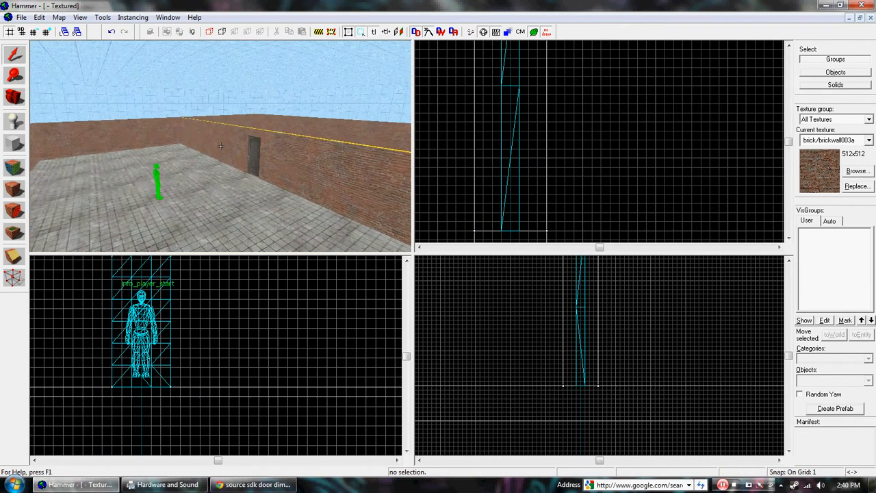
Step: Save the map as test in the mymaps folder in the Valve Map Files (*.vmf) format
{"action": "key", "text": "w"}
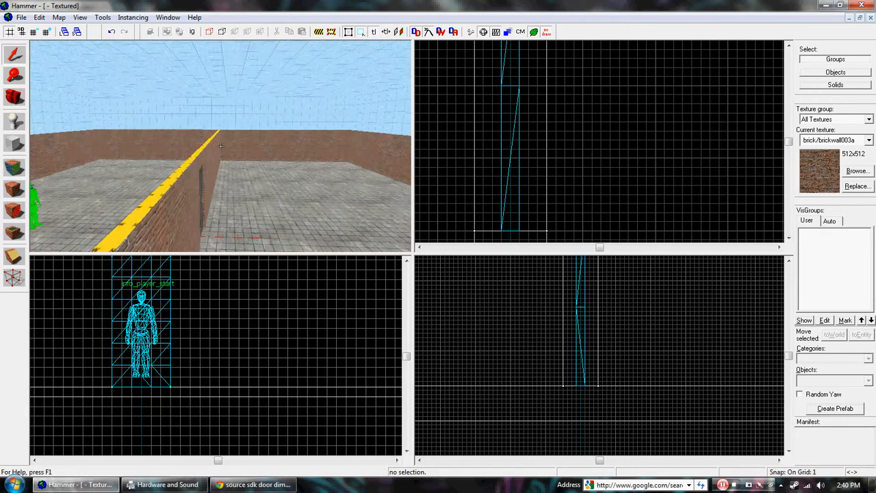
{"action": "key", "text": "a"}
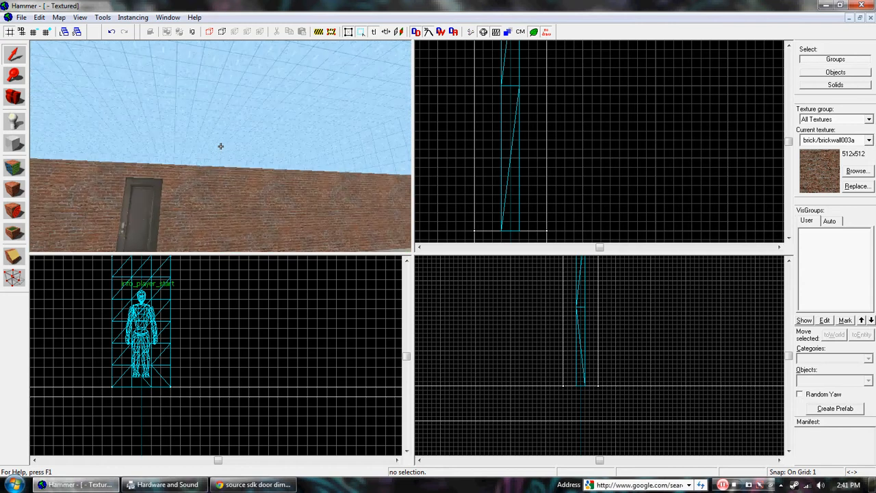
{"action": "key", "text": "z"}
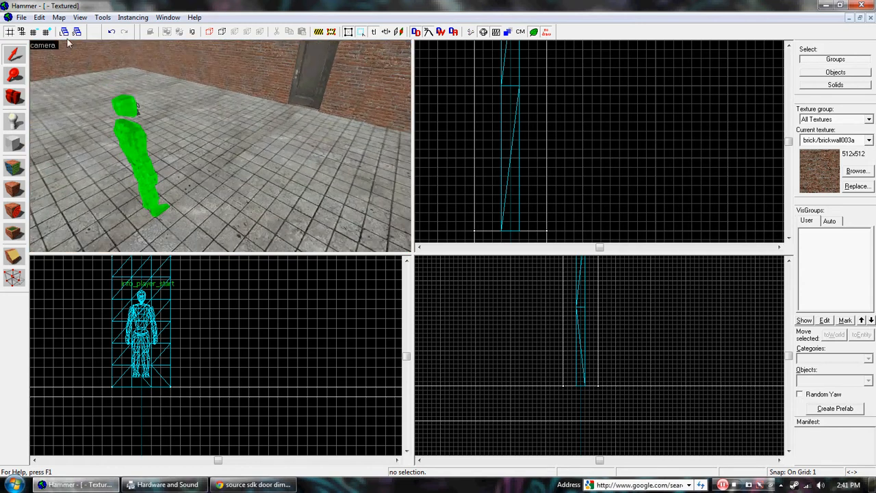
{"action": "left_click", "coordinate": [23, 17]}
{"action": "left_click", "coordinate": [39, 72]}
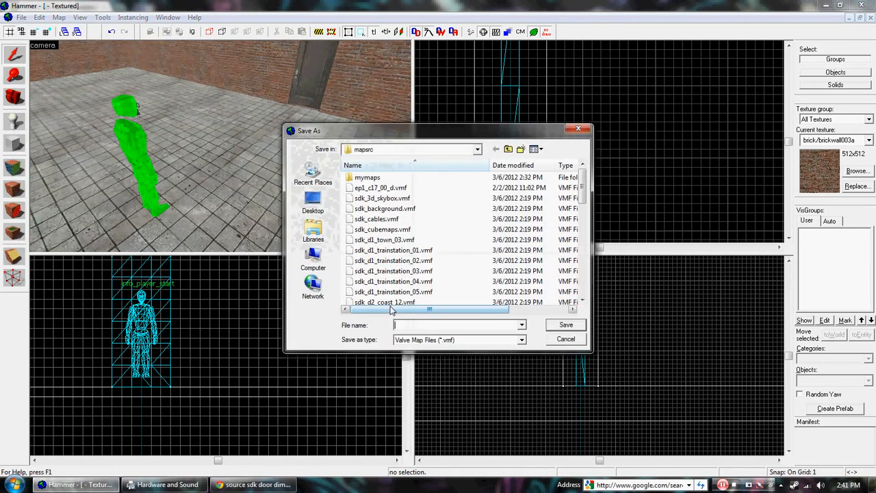
{"action": "double_click", "coordinate": [369, 178]}
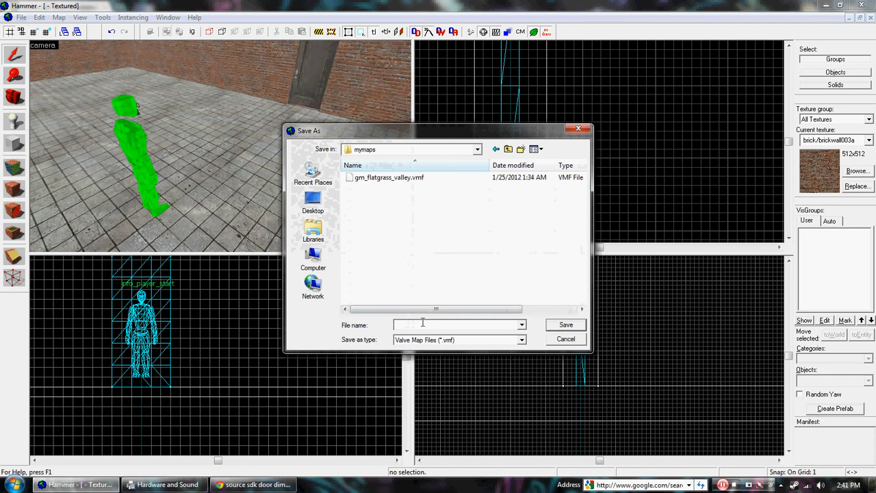
{"action": "type", "text": "tes"}
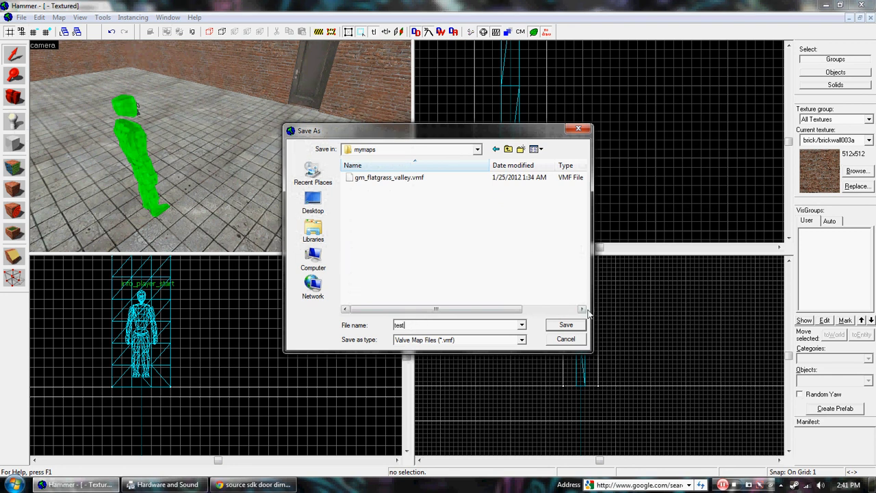
{"action": "type", "text": "t"}
{"action": "left_click", "coordinate": [566, 326]}
Step: Compile the map with BSP, VIS and RAD all set to Normal and run it in Half-Life 2
{"action": "key", "text": "F9"}
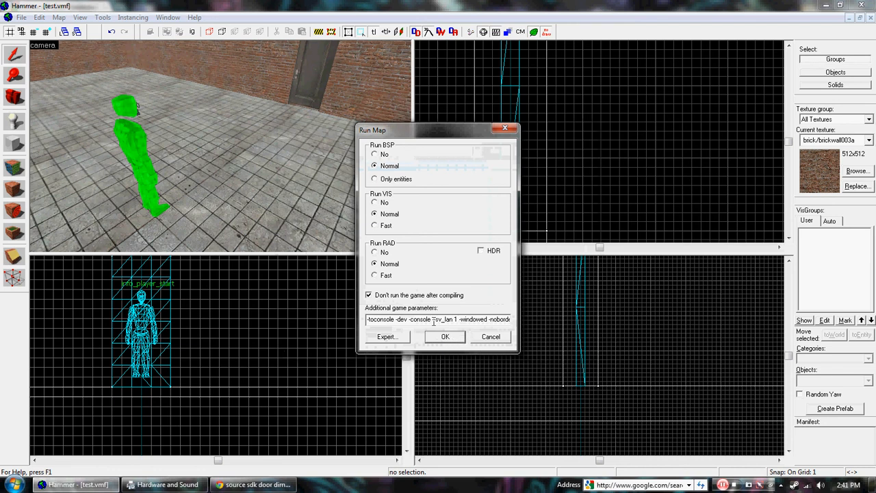
{"action": "left_click", "coordinate": [445, 337]}
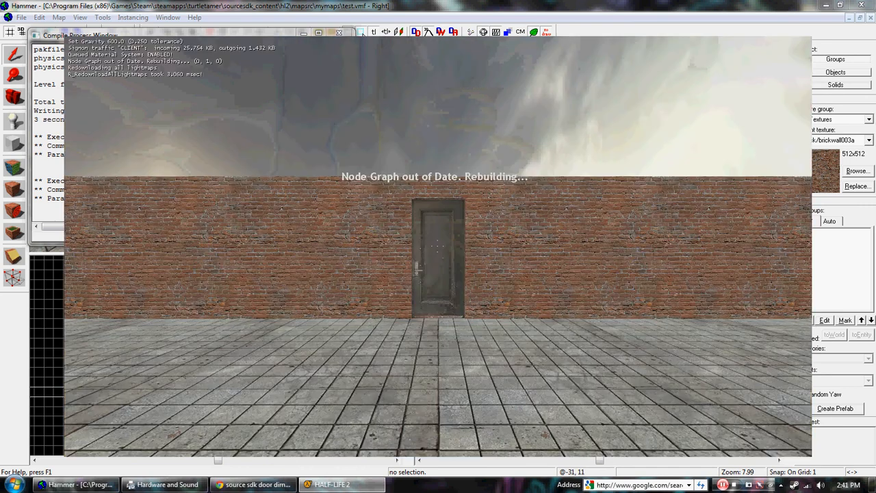
Step: Test the map in the running game by walking up to the door, opening it and going through the doorway
{"action": "key", "text": "a"}
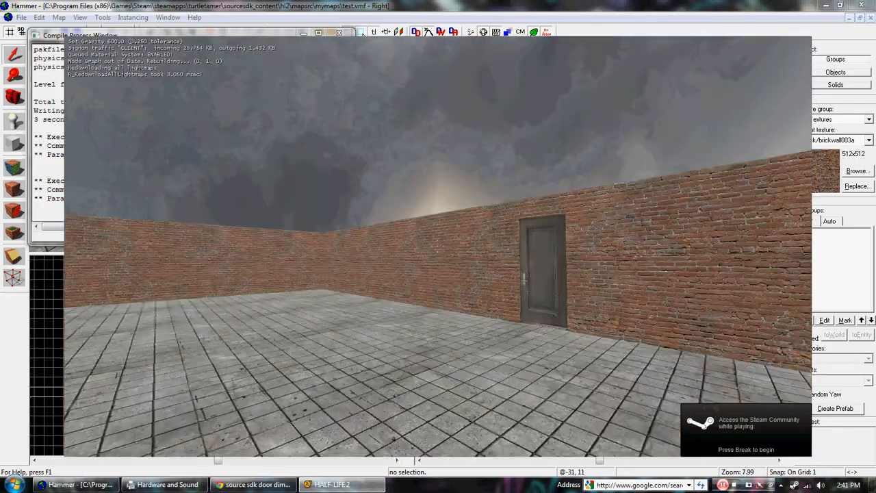
{"action": "key", "text": "w"}
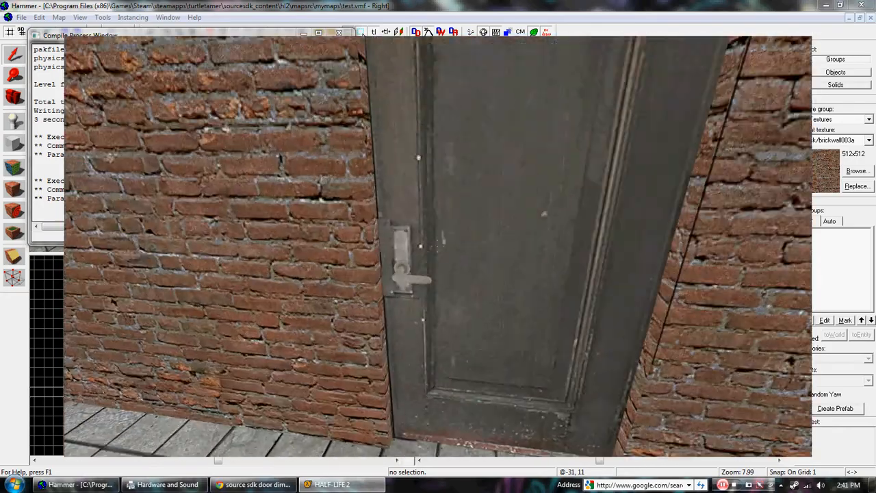
{"action": "key", "text": "e"}
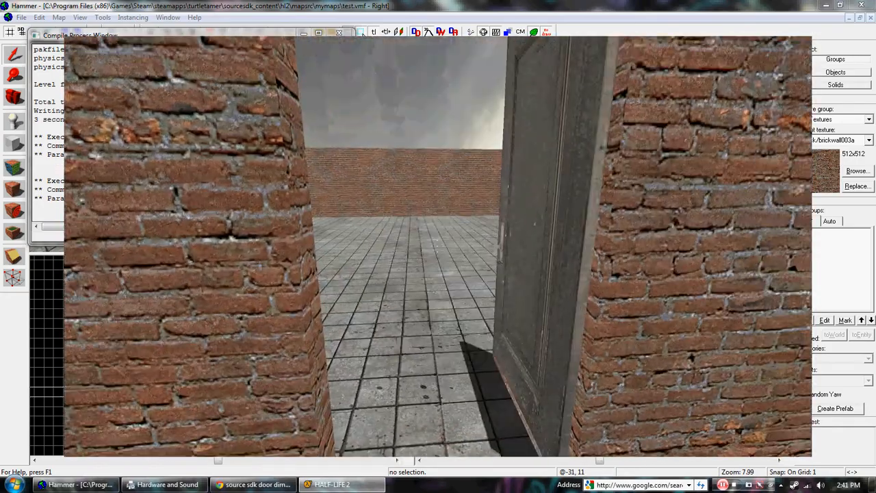
{"action": "key", "text": "w"}
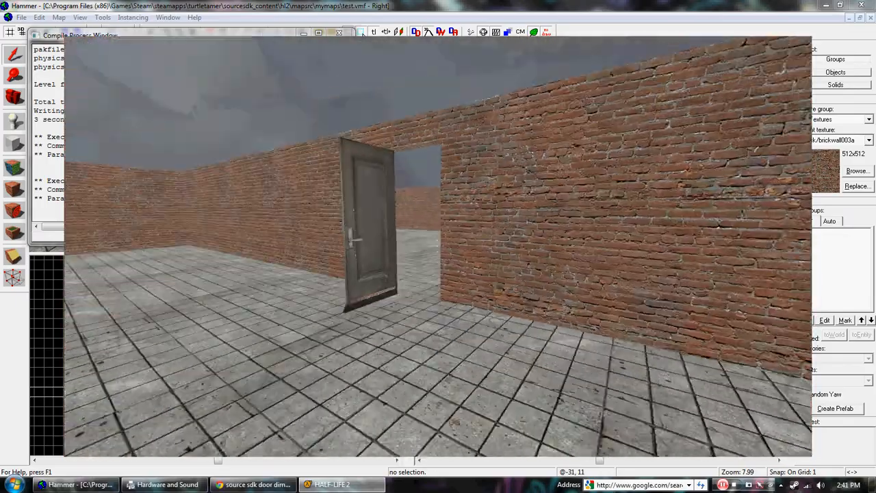
{"action": "key", "text": "w"}
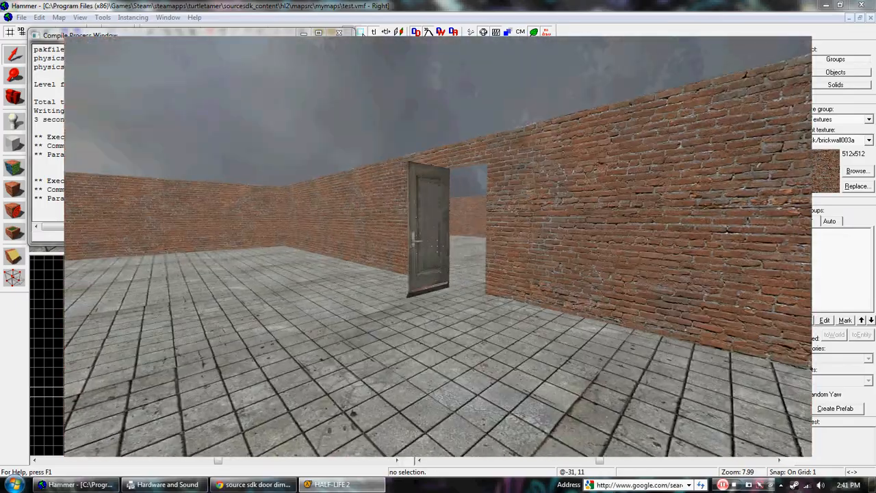